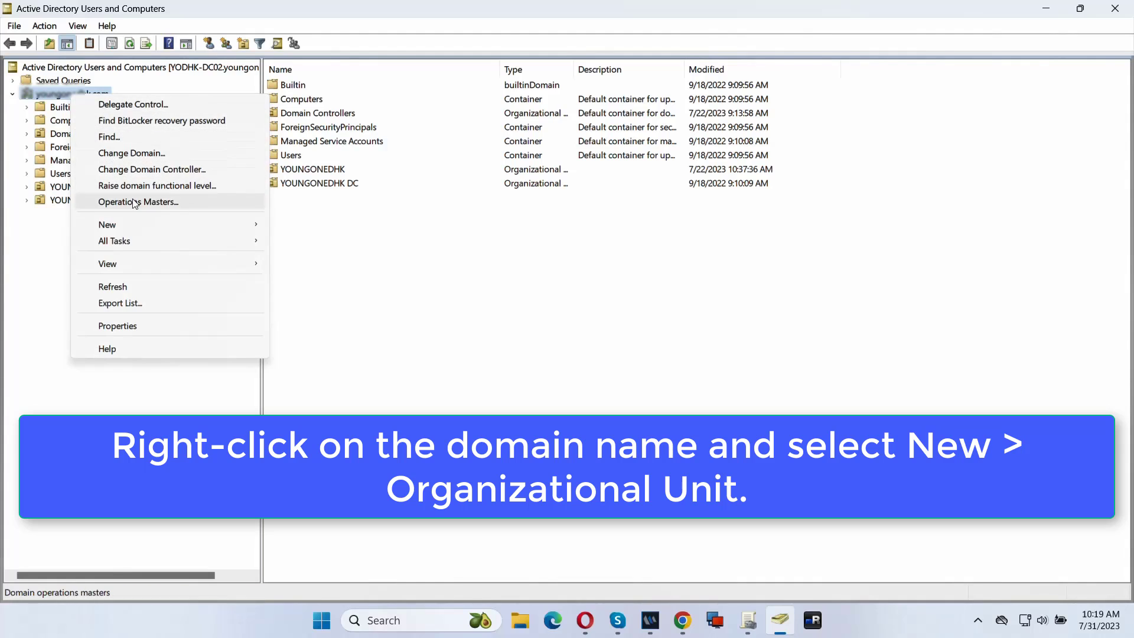
Create an organizational unit named IT TESM directly under the domain root
{"action": "mouse_move", "coordinate": [144, 225]}
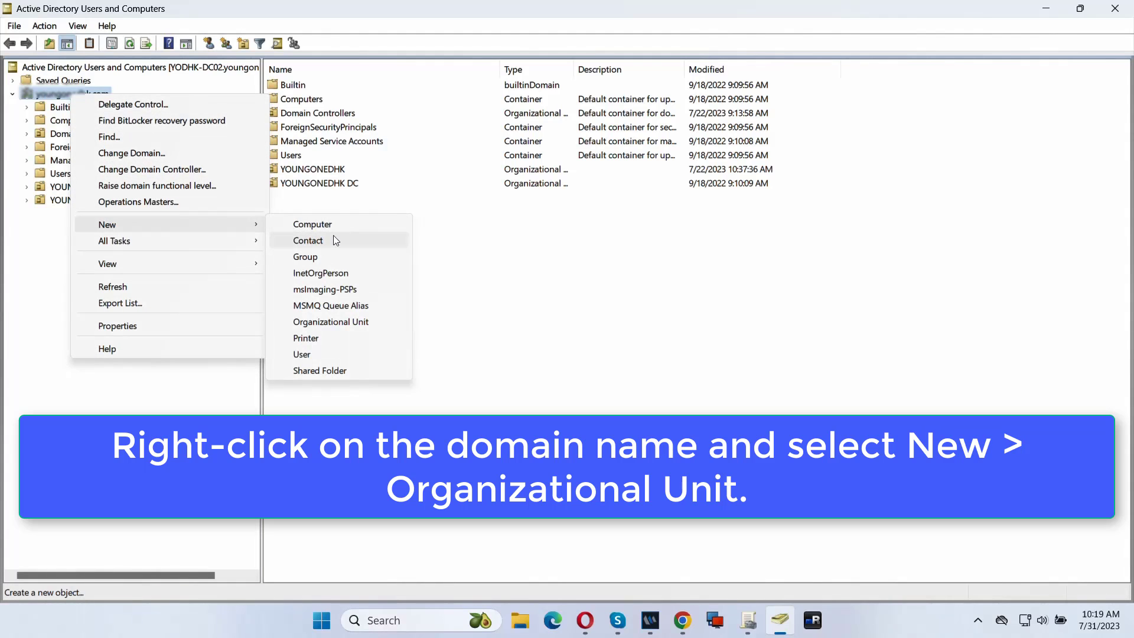
{"action": "left_click", "coordinate": [346, 322]}
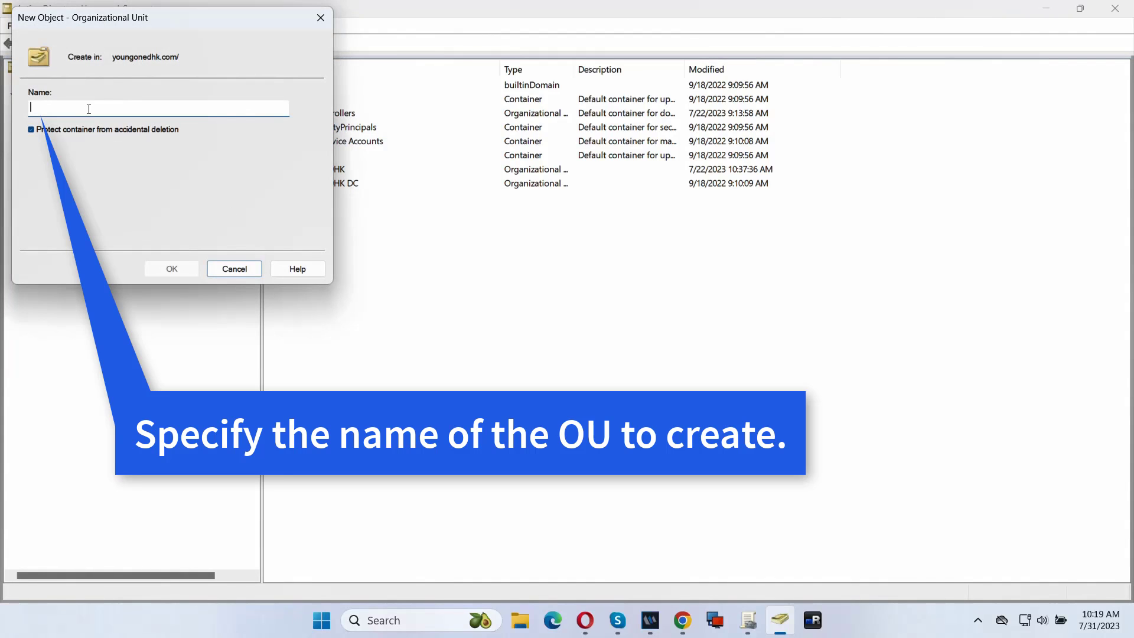
{"action": "type", "text": "IT TESM"}
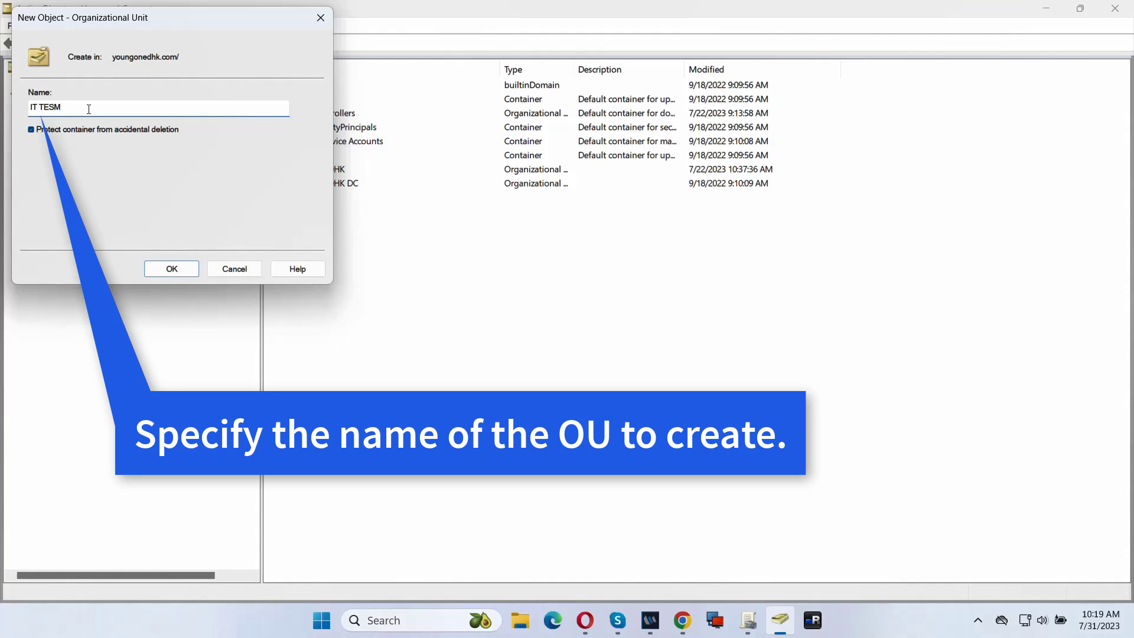
{"action": "left_click", "coordinate": [174, 267]}
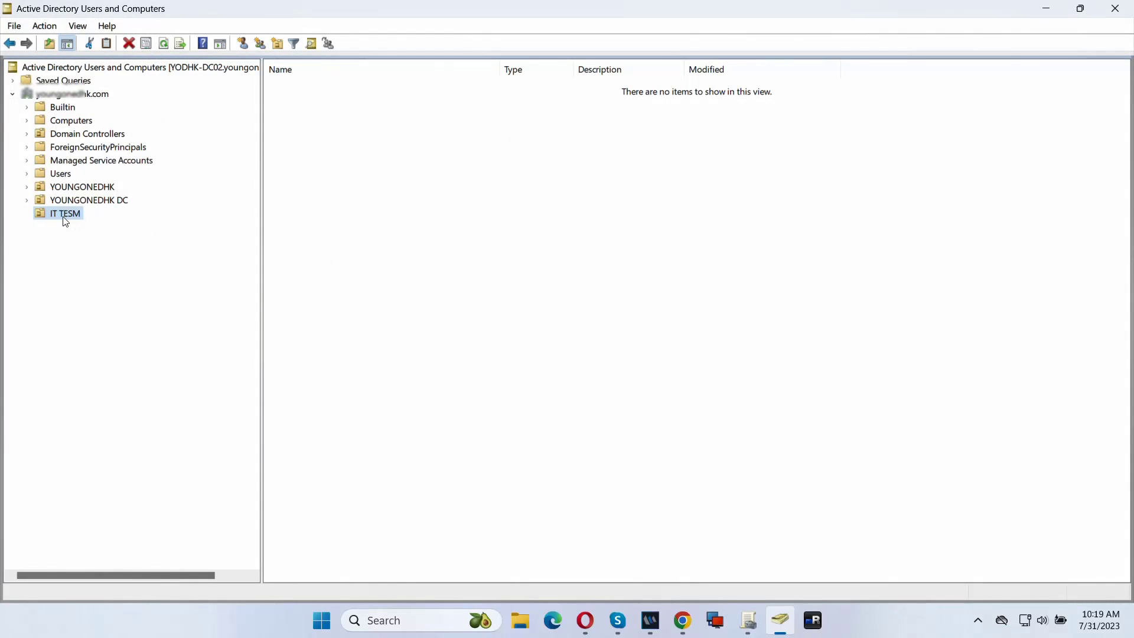
Create a child organizational unit named Computers inside the IT TESM unit
{"action": "right_click", "coordinate": [57, 219]}
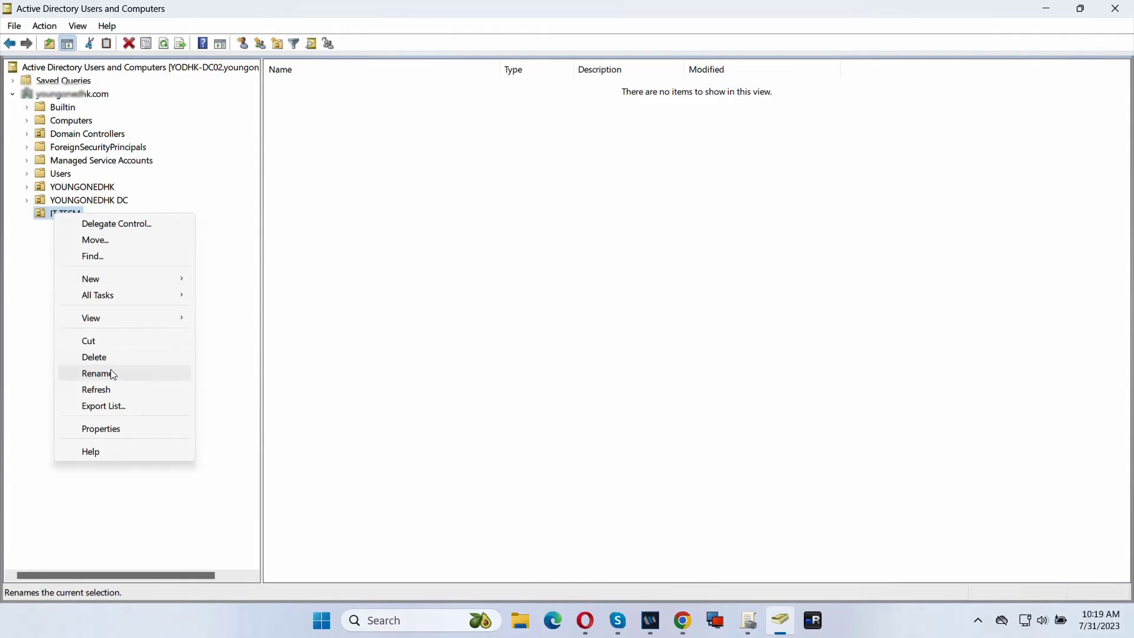
{"action": "mouse_move", "coordinate": [144, 281]}
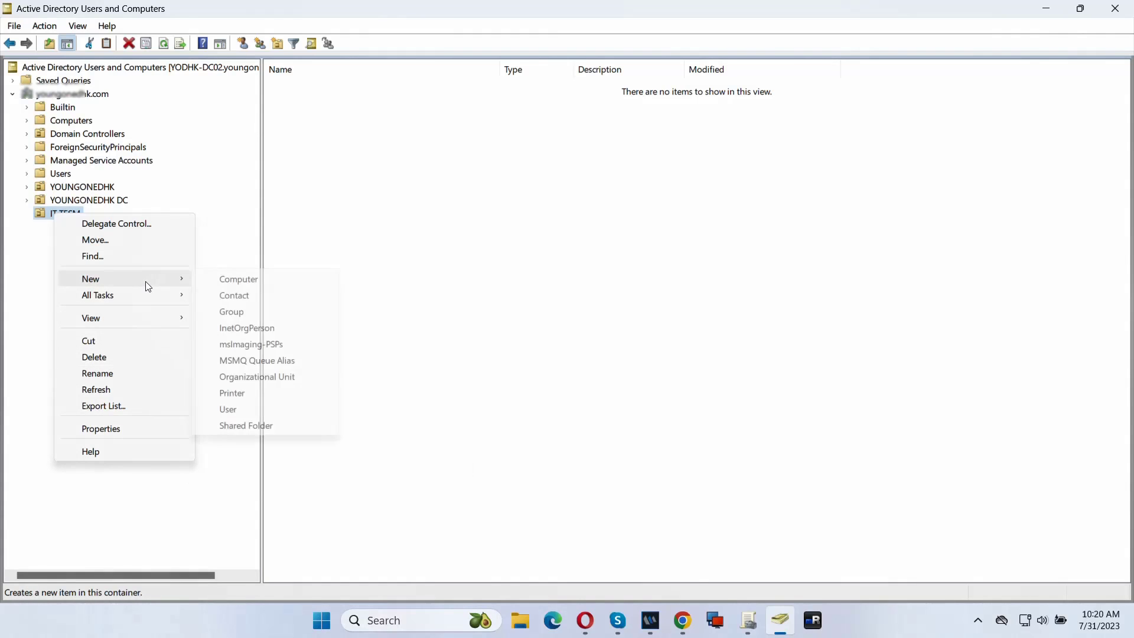
{"action": "left_click", "coordinate": [264, 382]}
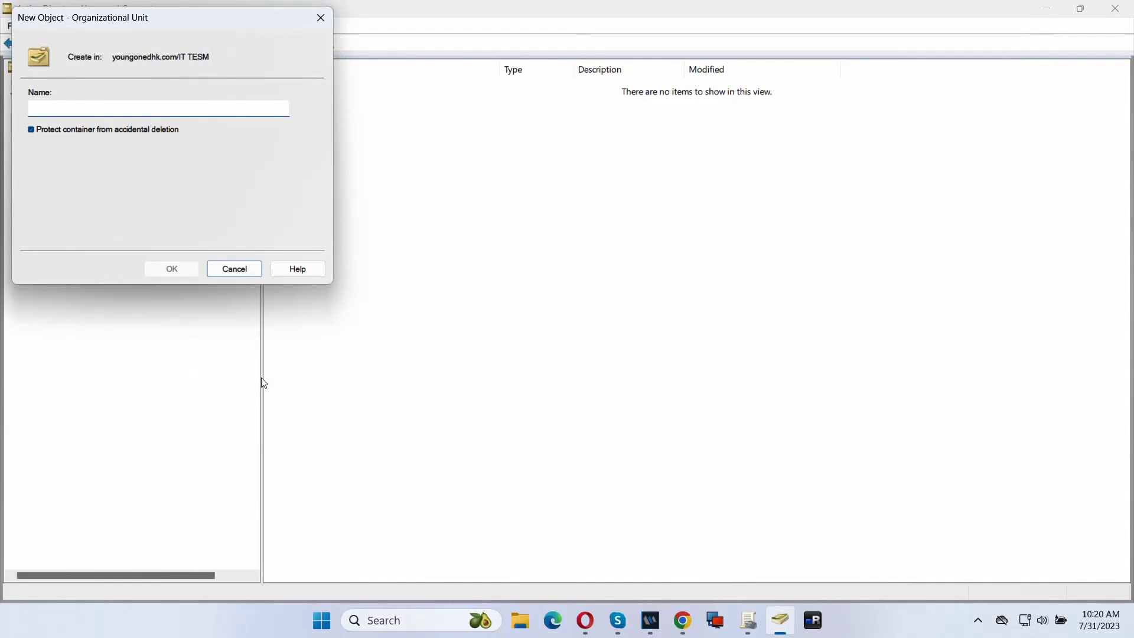
{"action": "type", "text": "Computers"}
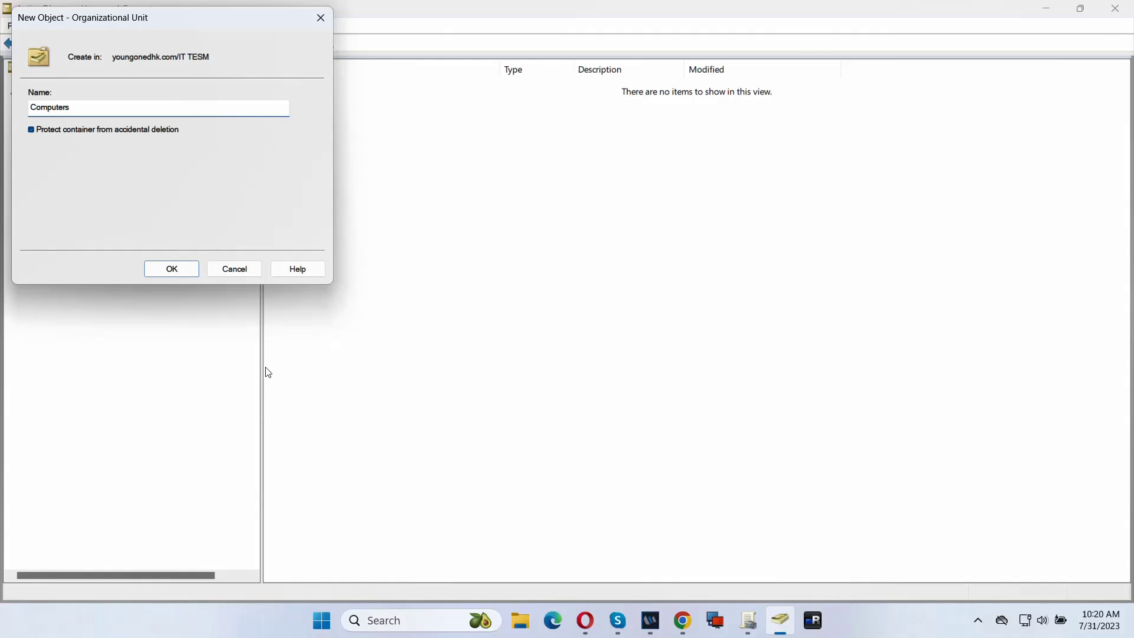
{"action": "left_click", "coordinate": [176, 269]}
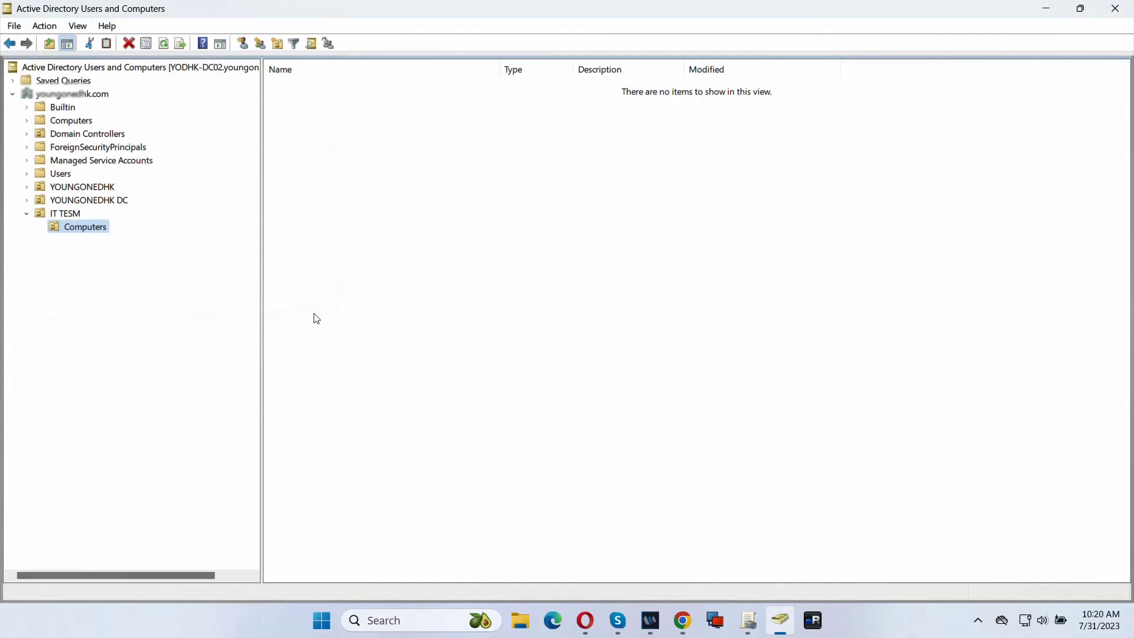
Create a child organizational unit named Users inside the IT TESM unit and check the contents of IT TESM
{"action": "right_click", "coordinate": [61, 217]}
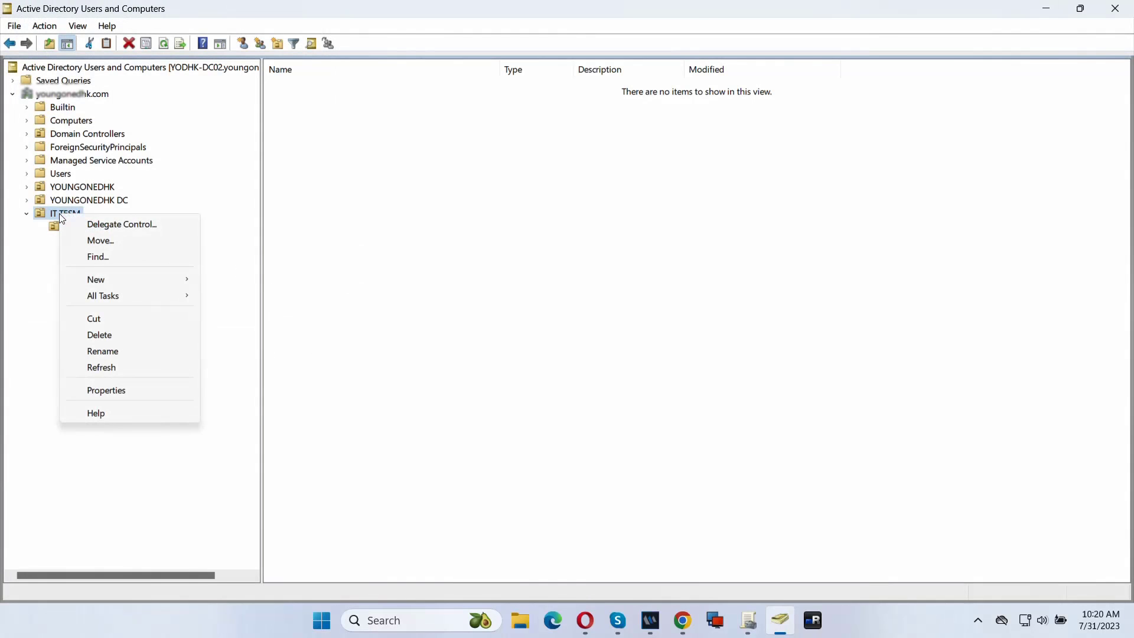
{"action": "mouse_move", "coordinate": [115, 277]}
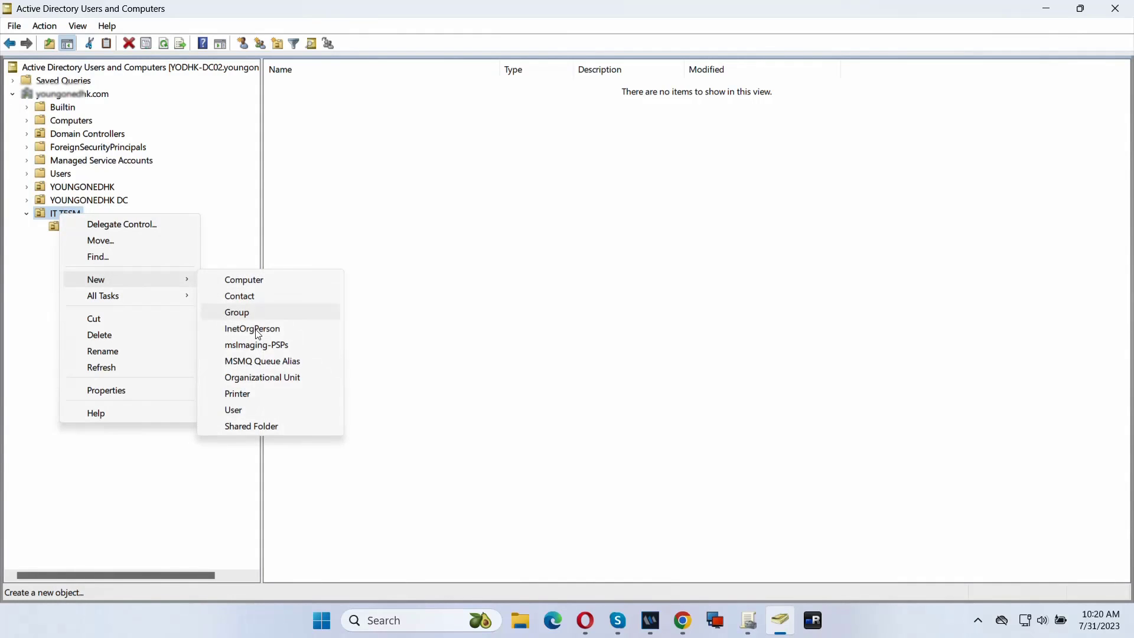
{"action": "left_click", "coordinate": [262, 379]}
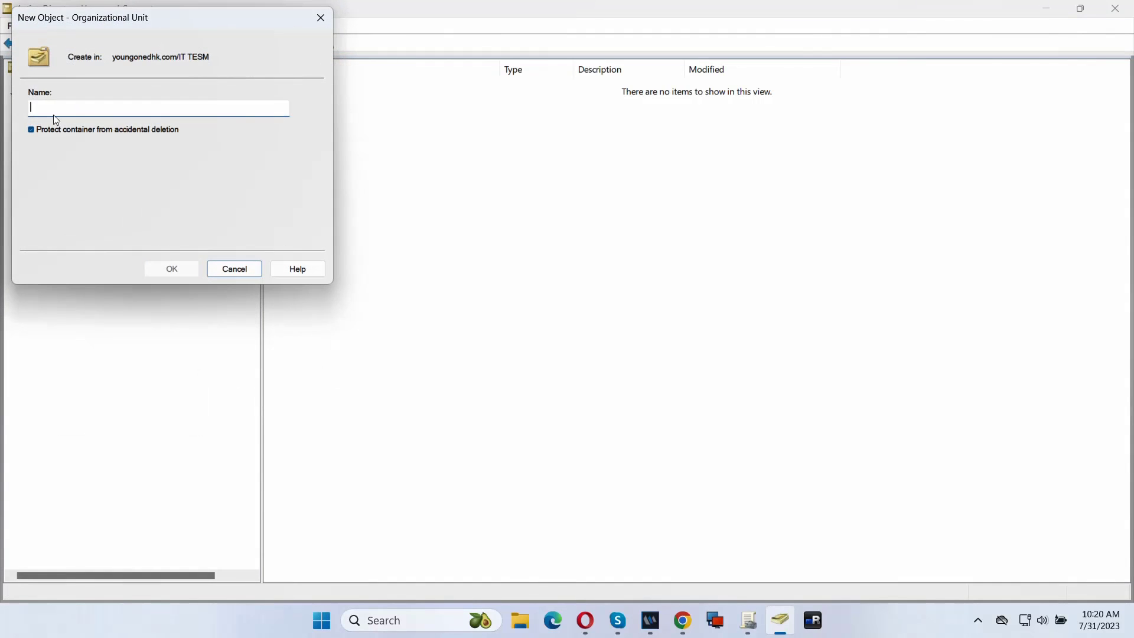
{"action": "type", "text": "Users"}
{"action": "left_click", "coordinate": [173, 270]}
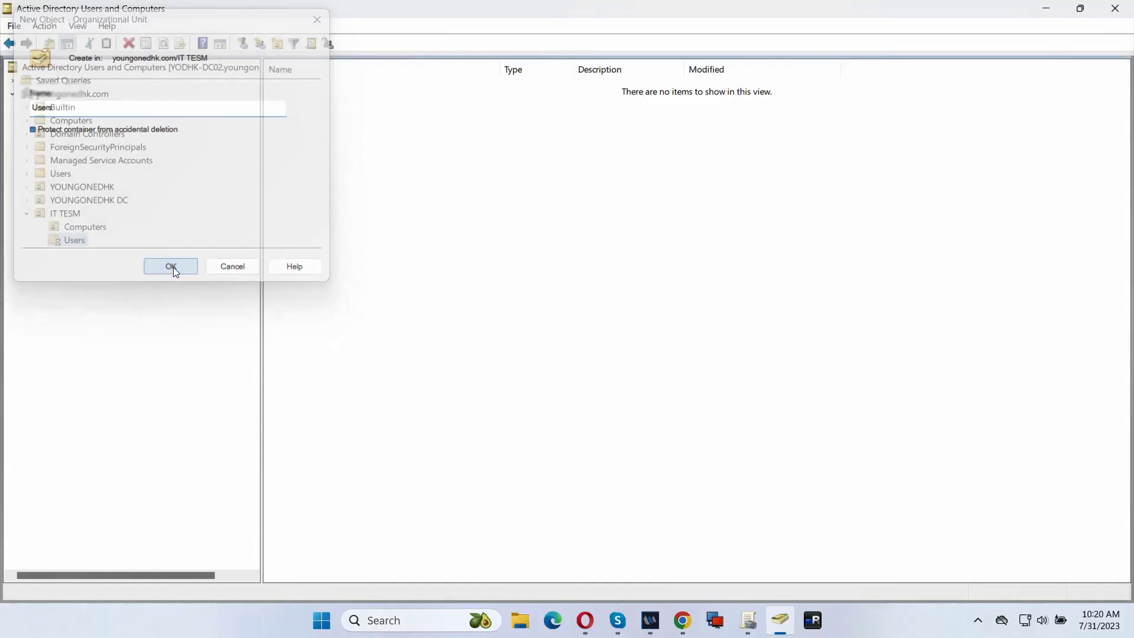
{"action": "left_click", "coordinate": [69, 217]}
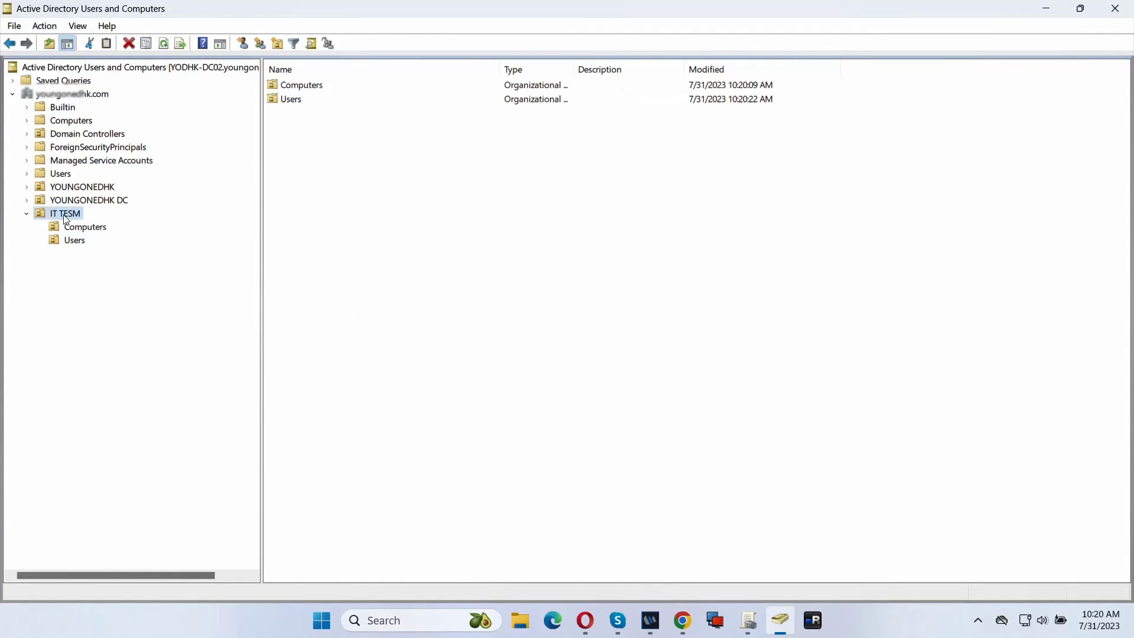
{"action": "left_click", "coordinate": [28, 216]}
{"action": "left_click", "coordinate": [26, 214]}
{"action": "left_click", "coordinate": [88, 230]}
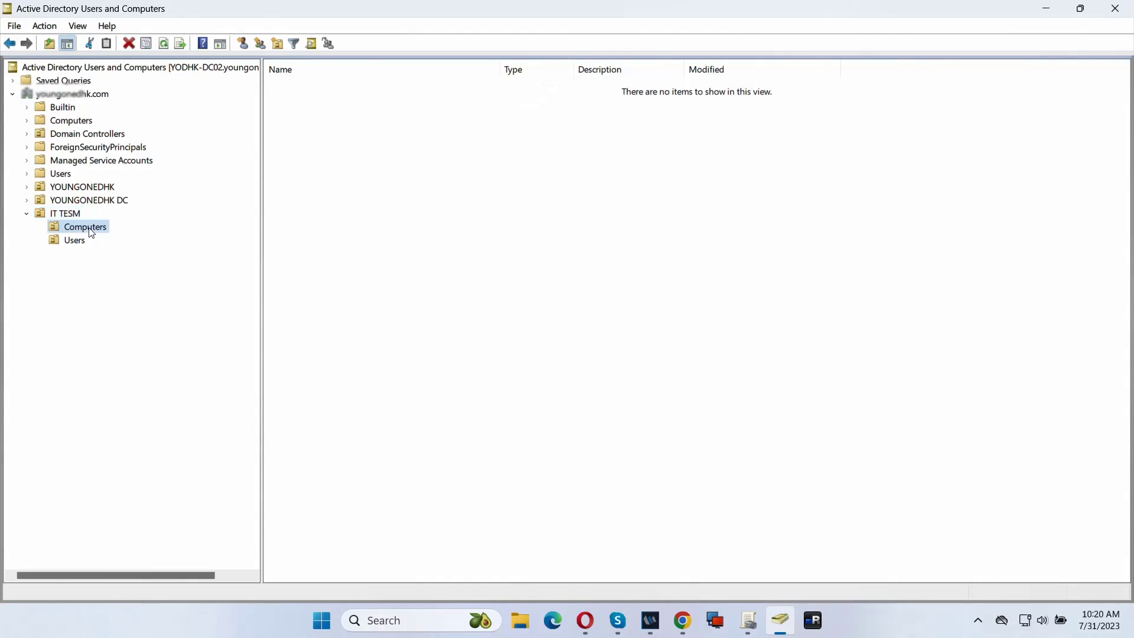
Start a new user in the IT TESM Users unit with itsupport as both first name and user logon name
{"action": "left_click", "coordinate": [84, 245]}
{"action": "right_click", "coordinate": [75, 246]}
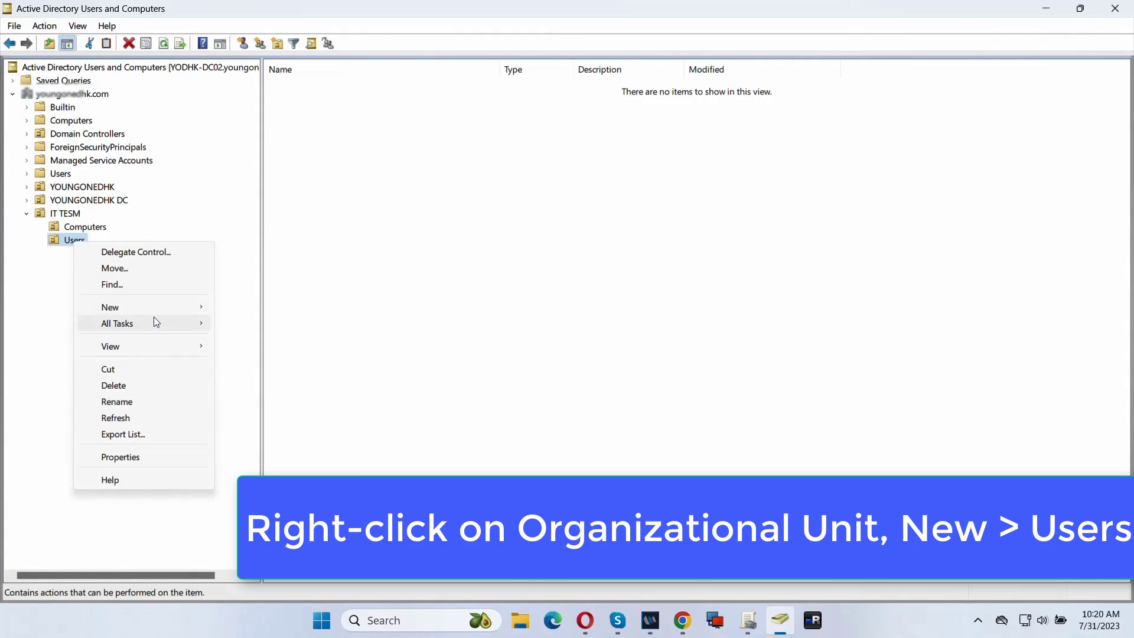
{"action": "mouse_move", "coordinate": [155, 309]}
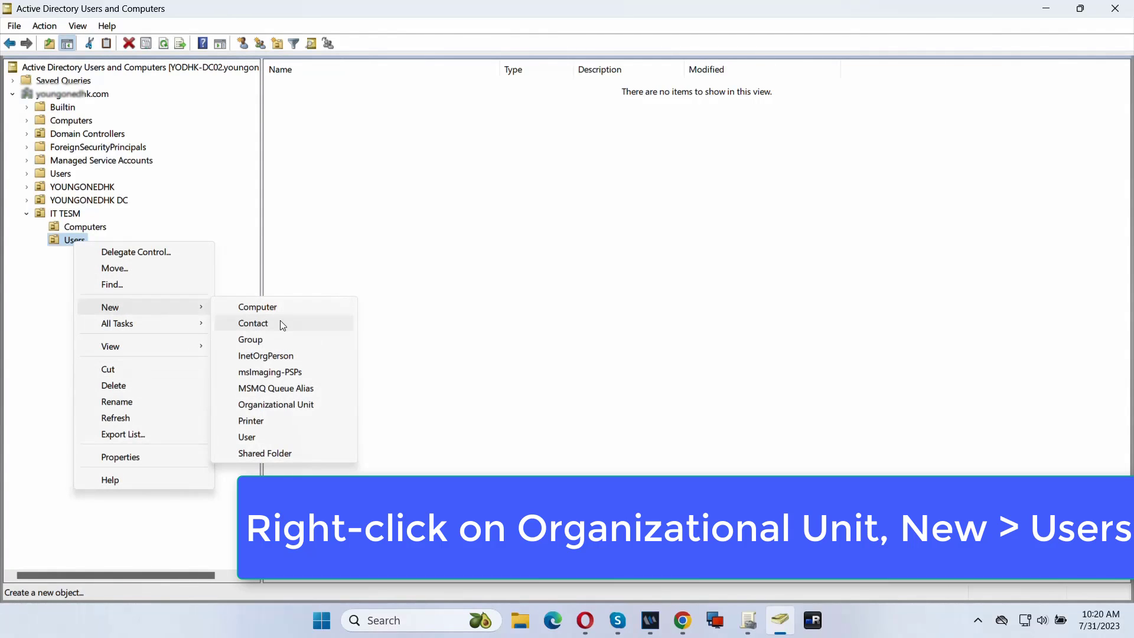
{"action": "left_click", "coordinate": [264, 436]}
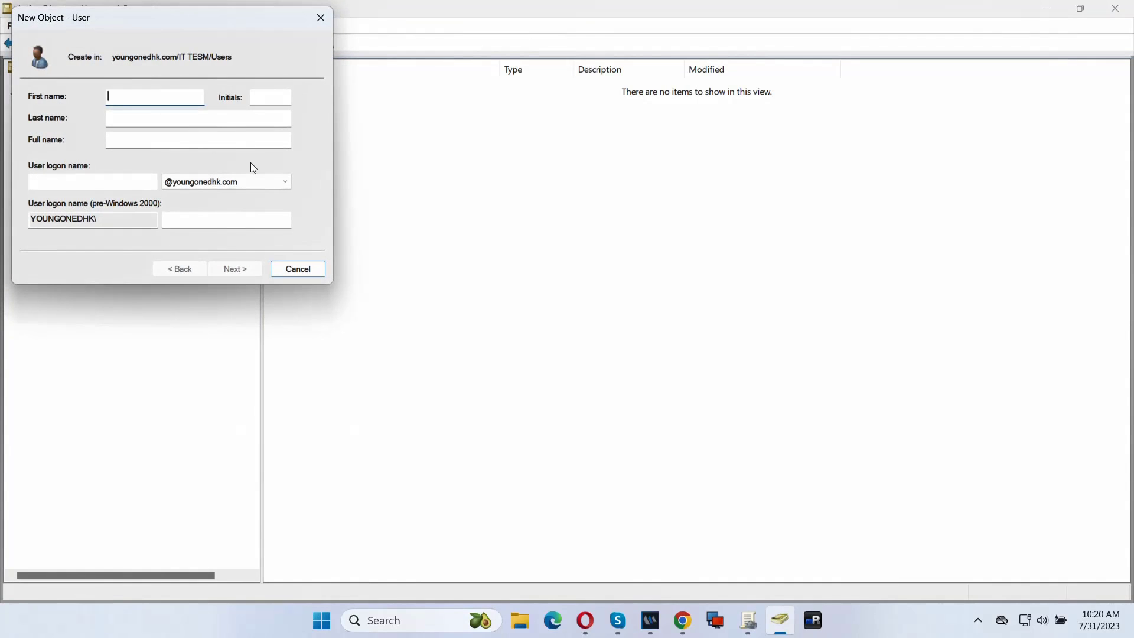
{"action": "type", "text": "its"}
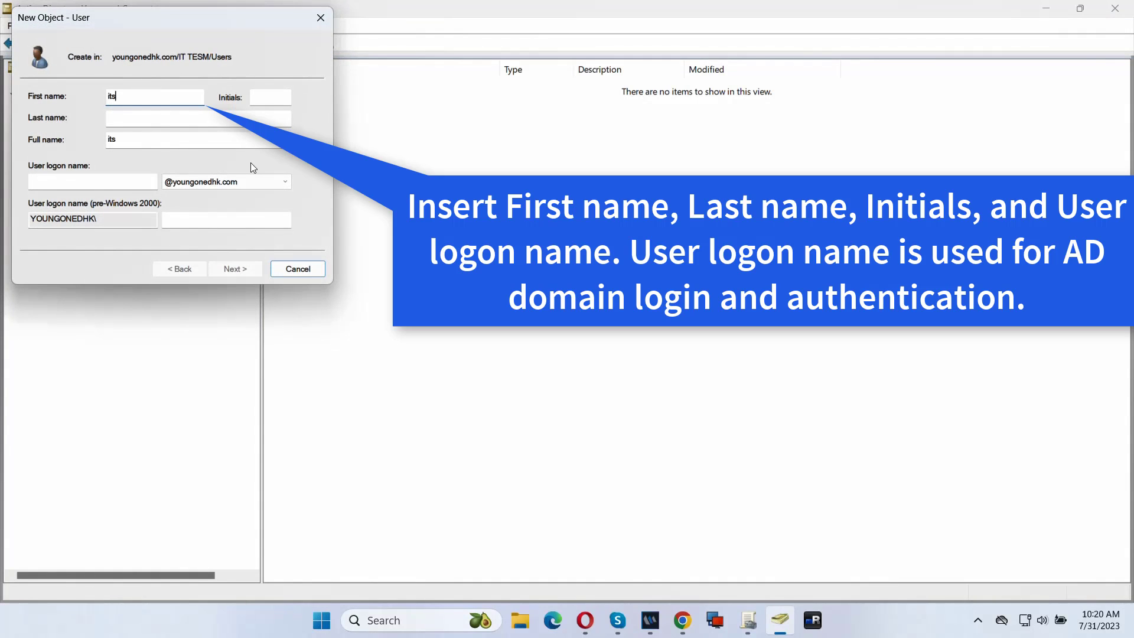
{"action": "type", "text": "upport"}
{"action": "left_click", "coordinate": [130, 184]}
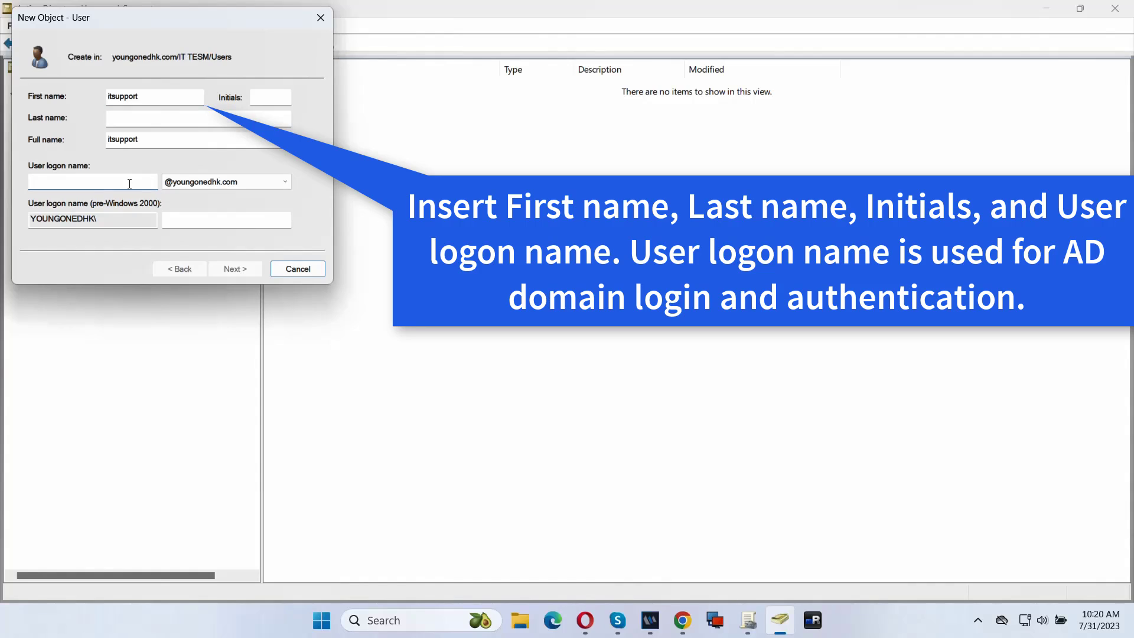
{"action": "type", "text": "itsupport"}
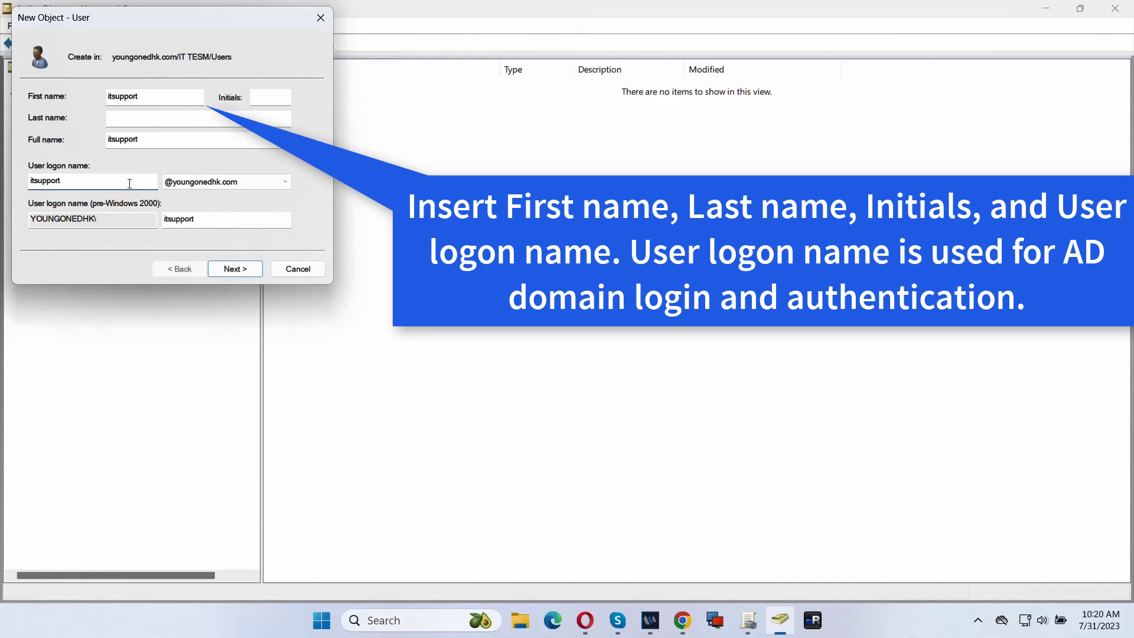
{"action": "left_click", "coordinate": [236, 269]}
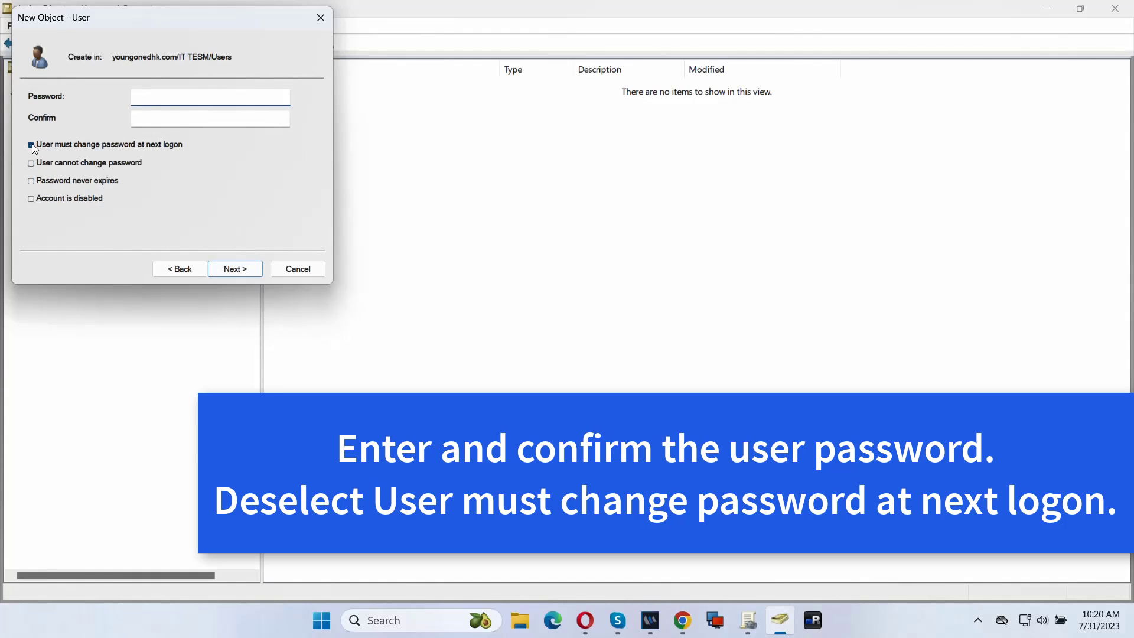
Enter and confirm the itsupport account password, set it to never expire with no change required at next logon, and create the user
{"action": "left_click", "coordinate": [32, 145]}
{"action": "left_click", "coordinate": [31, 181]}
{"action": "left_click", "coordinate": [145, 99]}
{"action": "type", "text": "••"}
{"action": "left_click", "coordinate": [160, 116]}
{"action": "key", "text": "BackSpace"}
{"action": "key", "text": "BackSpace"}
{"action": "key", "text": "BackSpace"}
{"action": "key", "text": "BackSpace"}
{"action": "type", "text": "*****"}
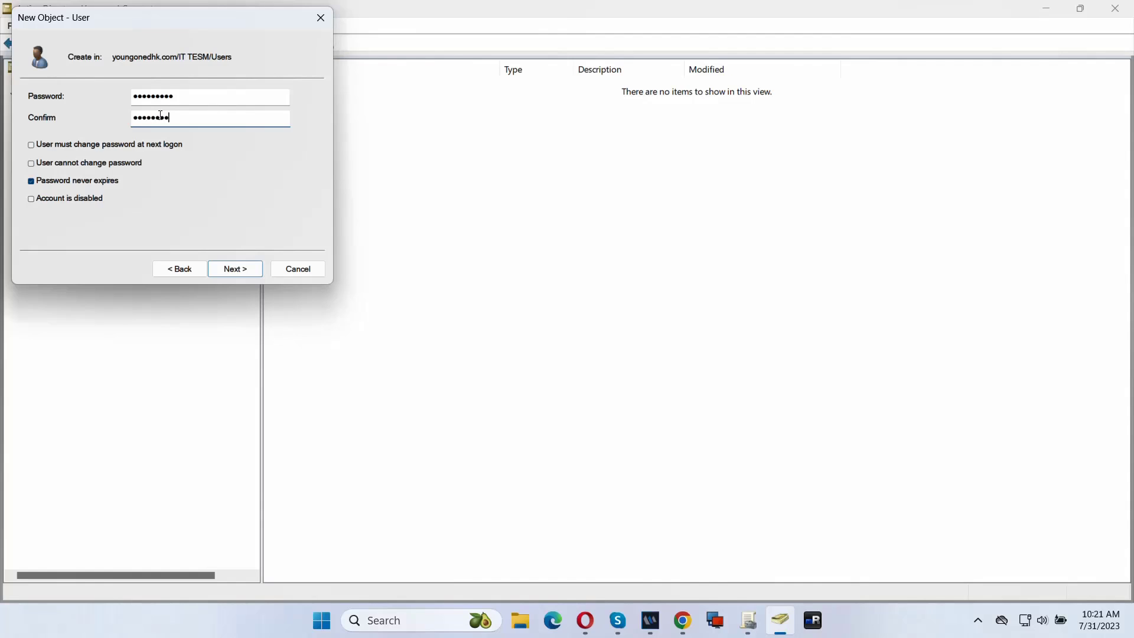
{"action": "left_click", "coordinate": [236, 269]}
{"action": "left_click", "coordinate": [242, 270]}
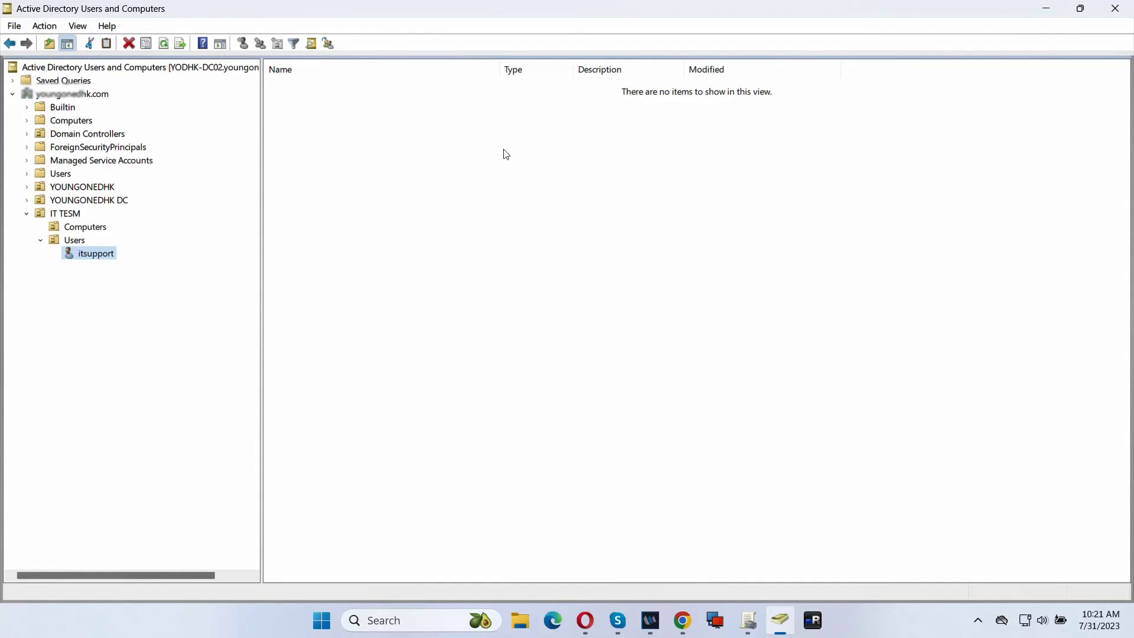
{"action": "left_click", "coordinate": [86, 241]}
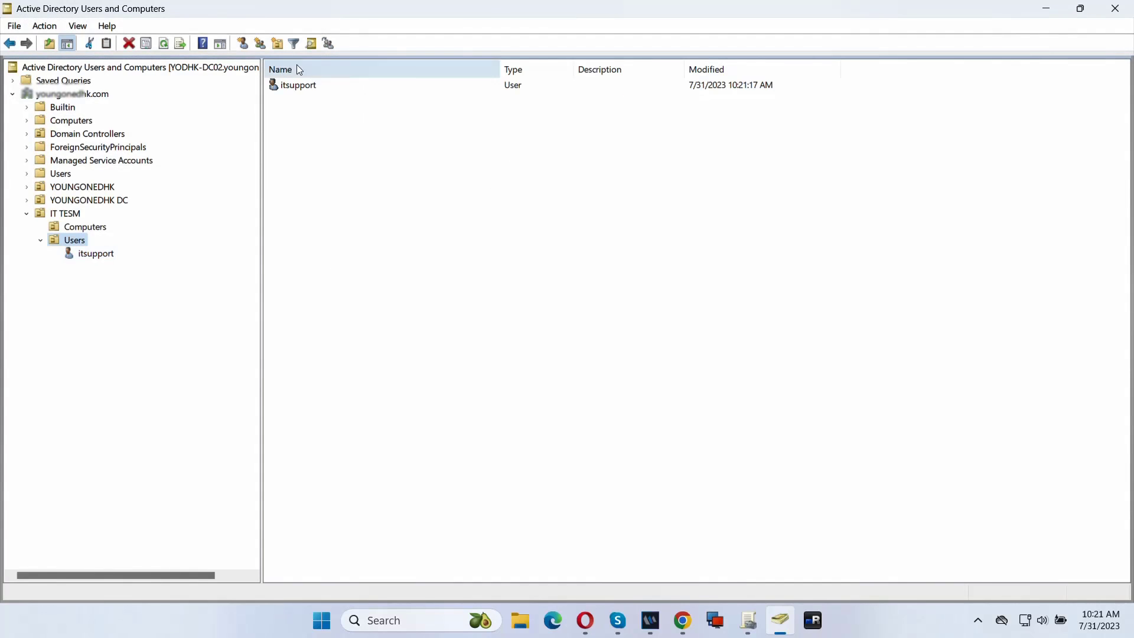
{"action": "left_click", "coordinate": [307, 87]}
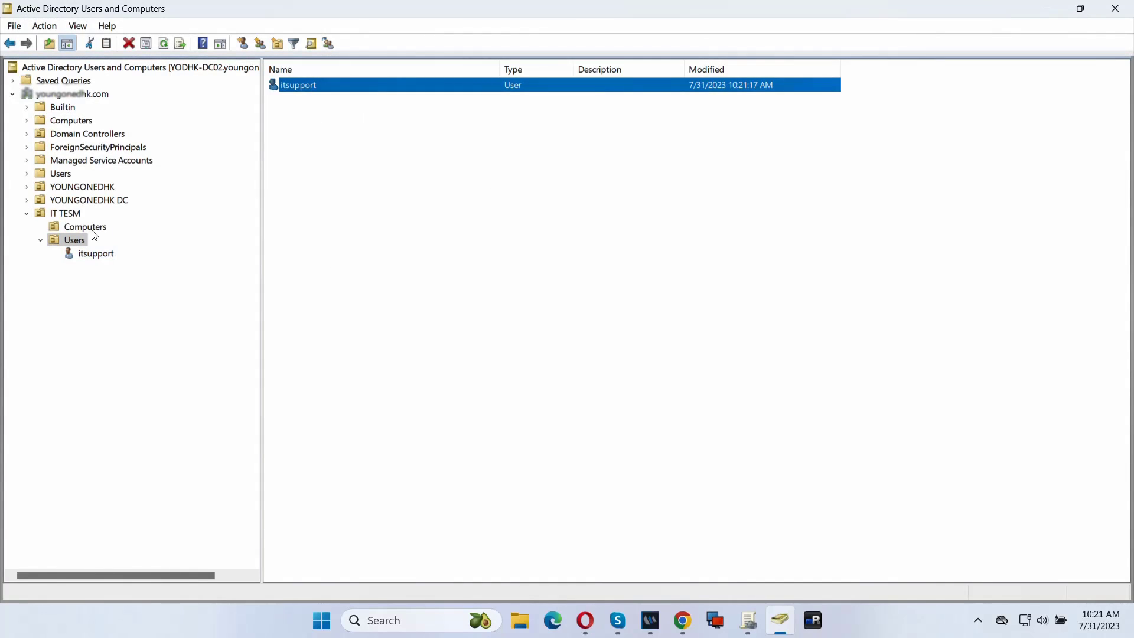
Start another user in the IT TESM Users unit with user1 as both first name and user logon name
{"action": "right_click", "coordinate": [68, 239]}
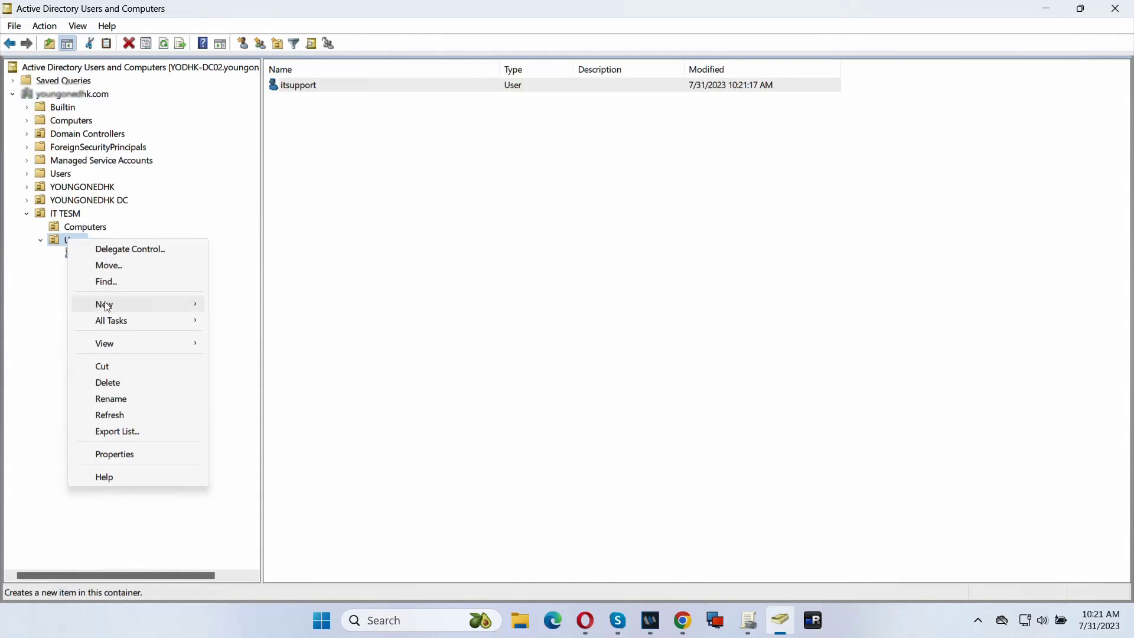
{"action": "mouse_move", "coordinate": [114, 305]}
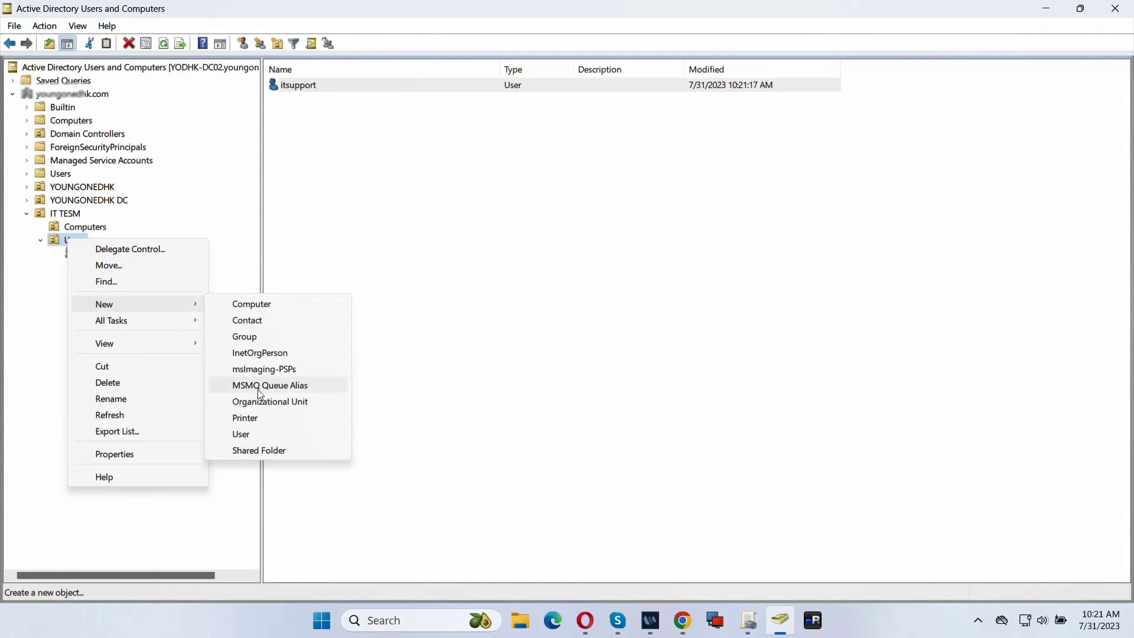
{"action": "left_click", "coordinate": [248, 435]}
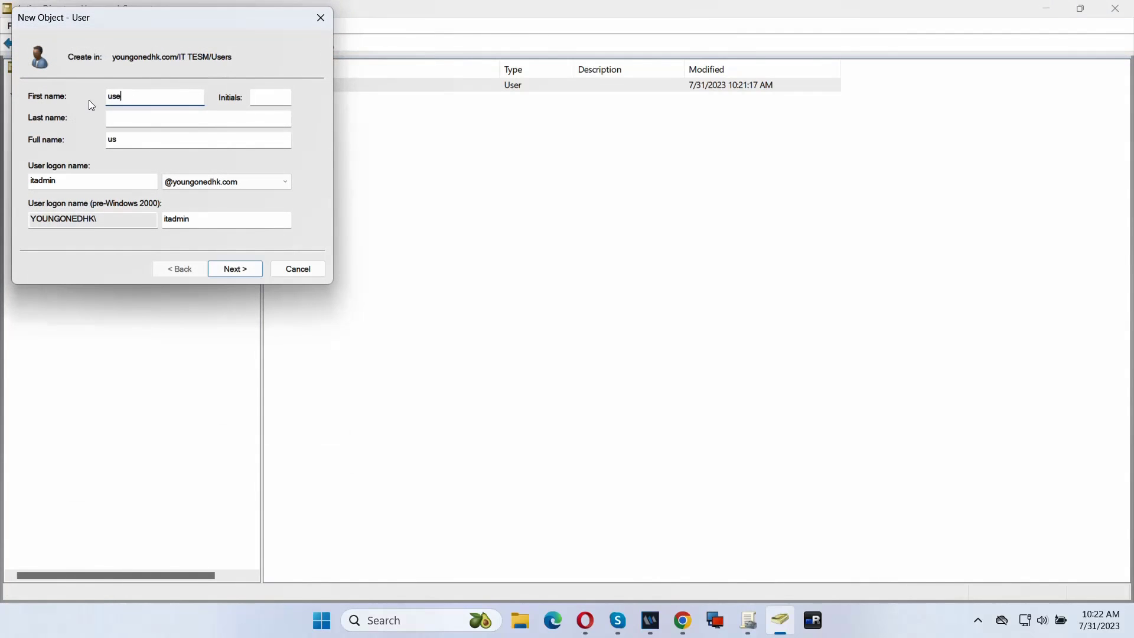
{"action": "type", "text": "r1"}
{"action": "left_click_drag", "start_coordinate": [91, 183], "coordinate": [2, 178]}
{"action": "type", "text": "user1"}
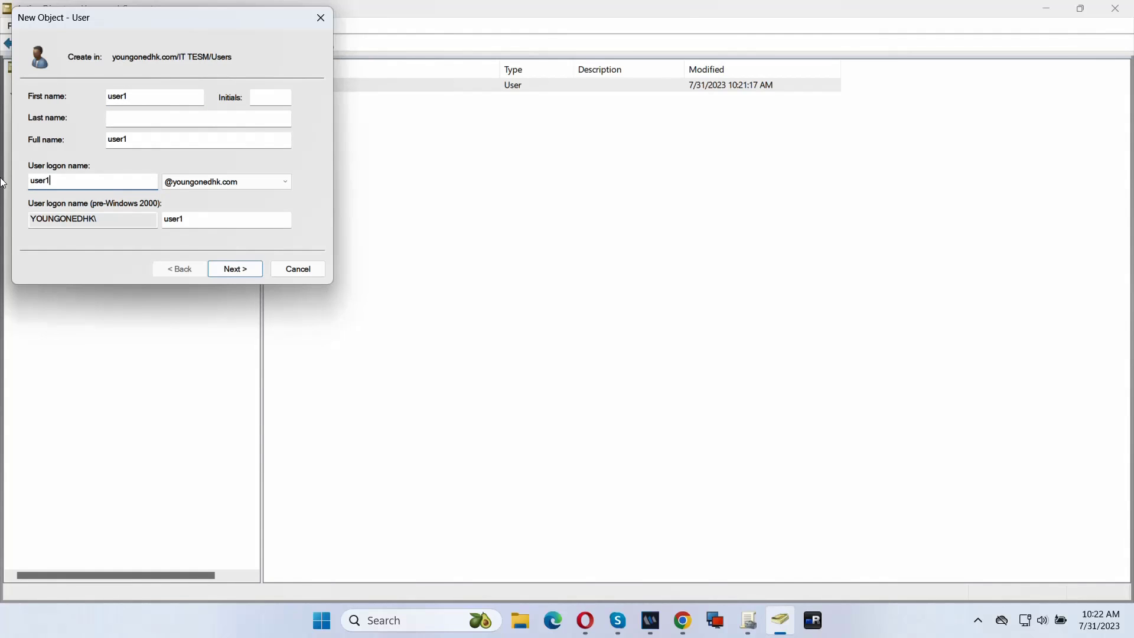
{"action": "left_click", "coordinate": [235, 269]}
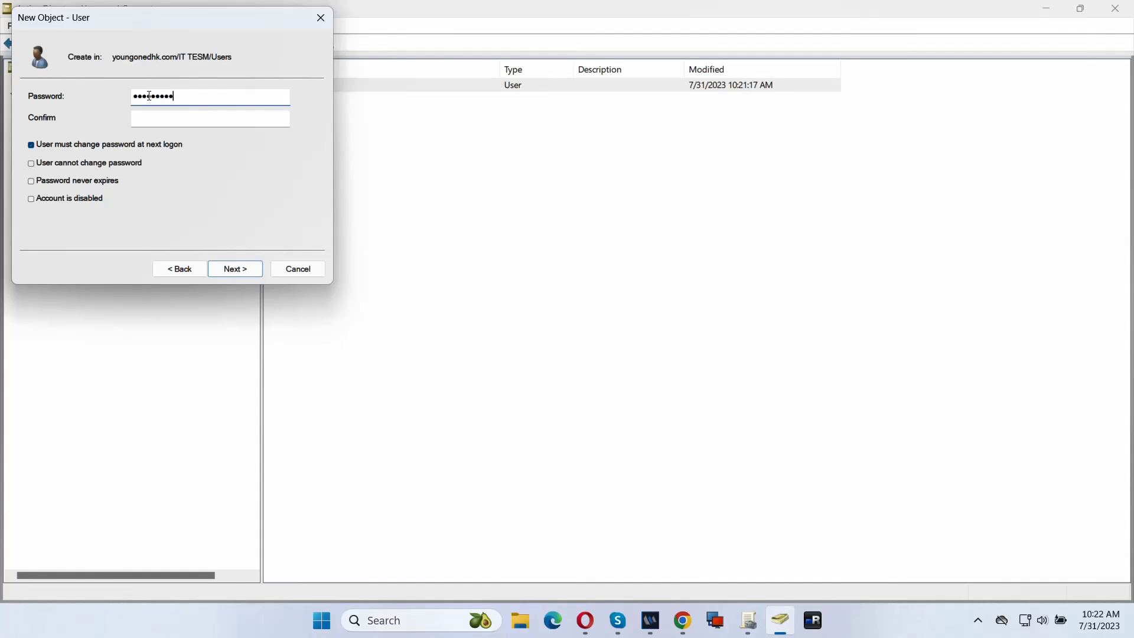
Enter and confirm the user1 account password, set it to never expire with no change required at next logon, and create the user
{"action": "left_click", "coordinate": [173, 121]}
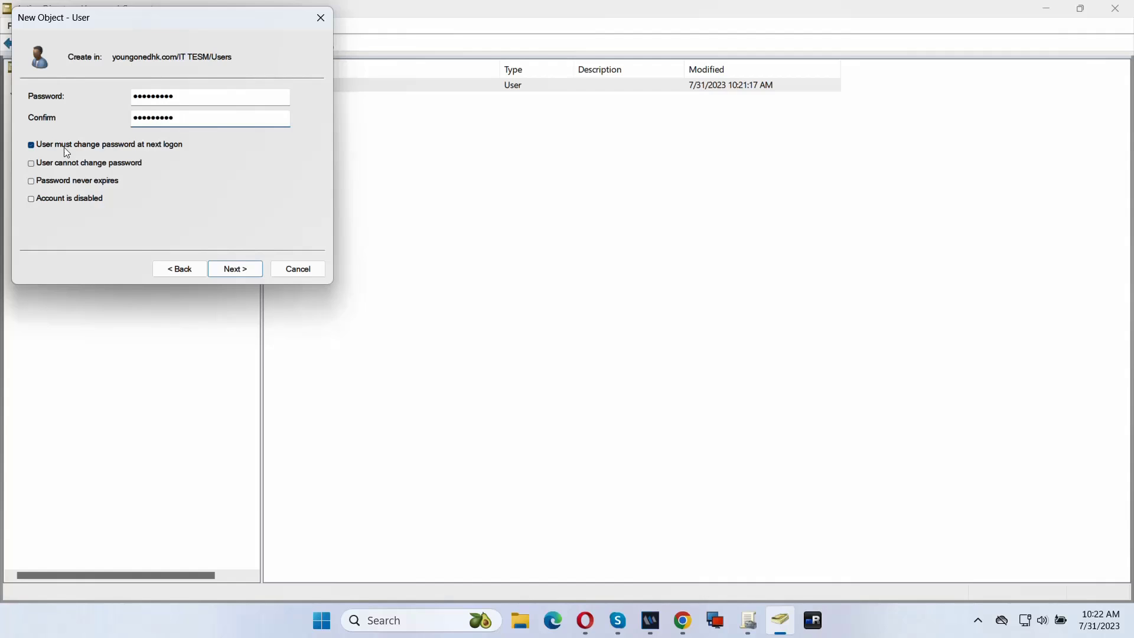
{"action": "left_click", "coordinate": [31, 146]}
{"action": "left_click", "coordinate": [32, 181]}
{"action": "left_click", "coordinate": [236, 269]}
{"action": "left_click", "coordinate": [238, 271]}
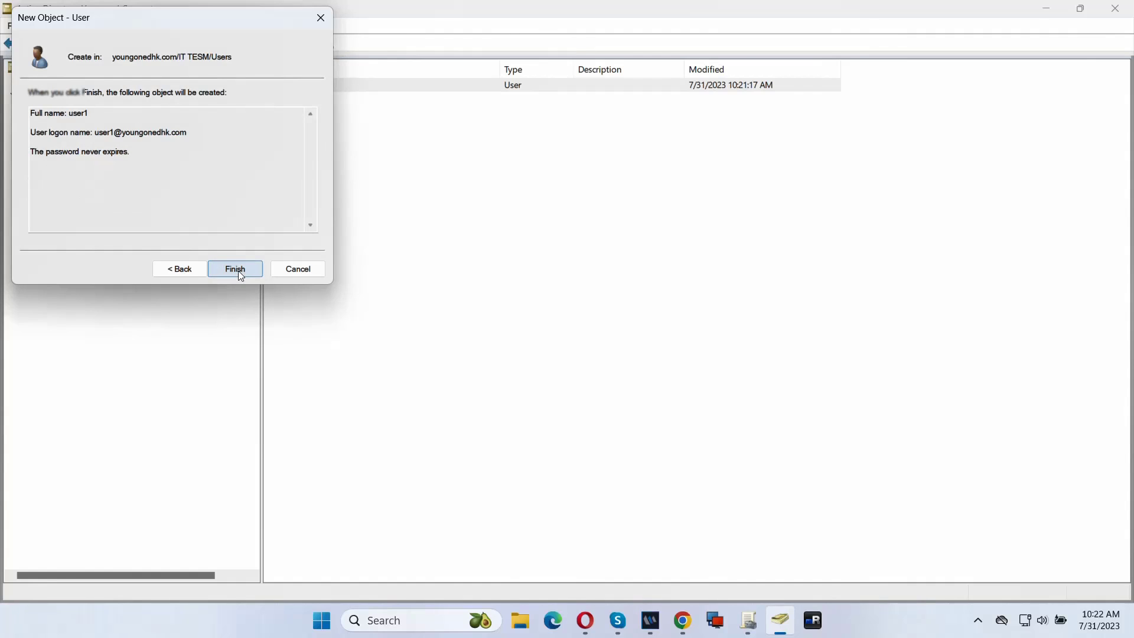
{"action": "left_click", "coordinate": [76, 245]}
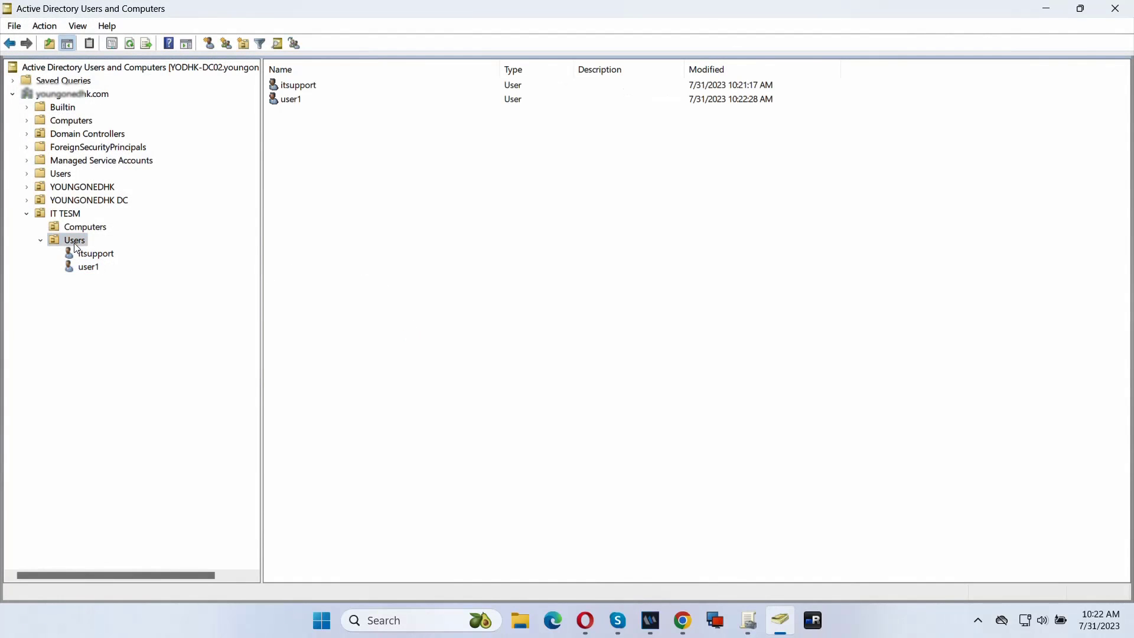
{"action": "left_click", "coordinate": [286, 86]}
{"action": "left_click", "coordinate": [291, 100]}
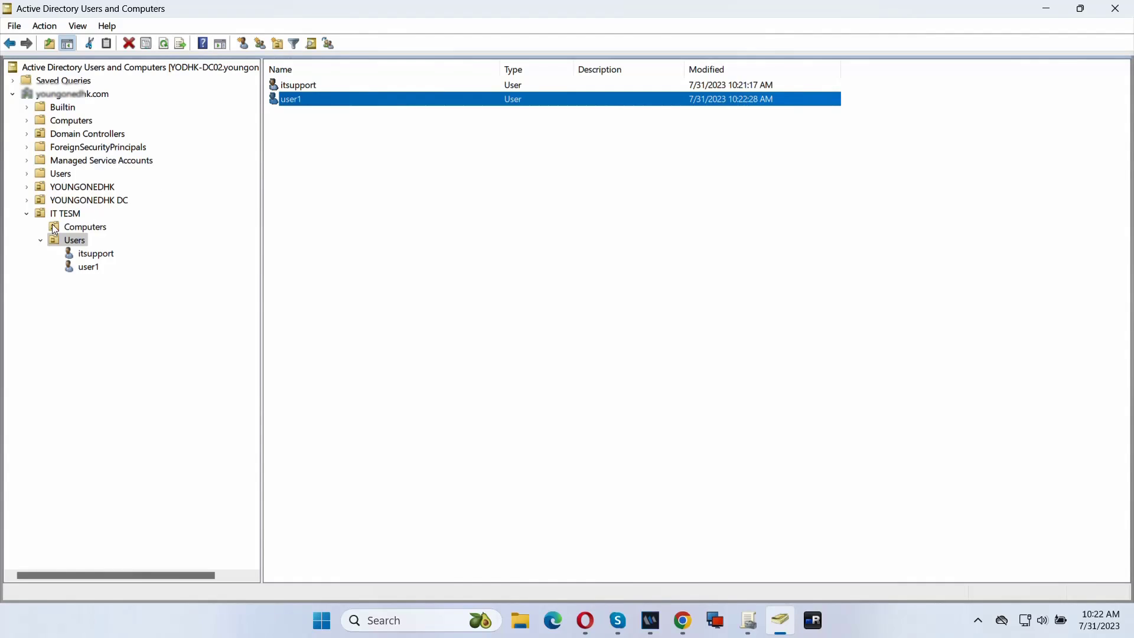
Look through the IT TESM unit, checking its Computers and Users child units and the itsupport and user1 accounts
{"action": "left_click", "coordinate": [29, 216]}
{"action": "left_click", "coordinate": [27, 214]}
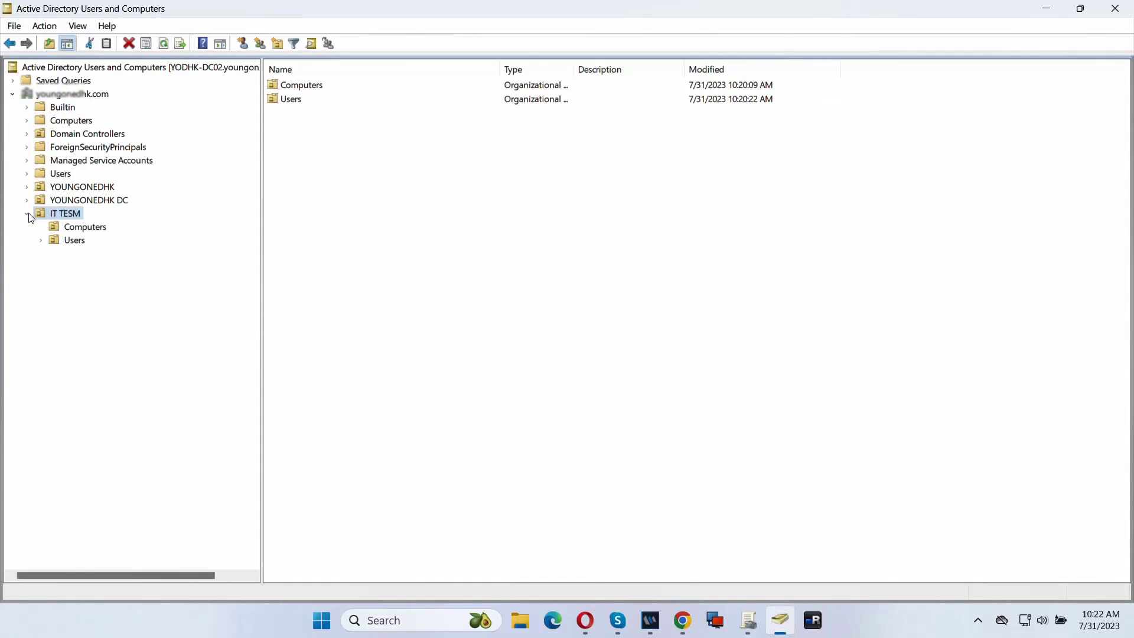
{"action": "left_click", "coordinate": [41, 241]}
{"action": "left_click", "coordinate": [88, 256]}
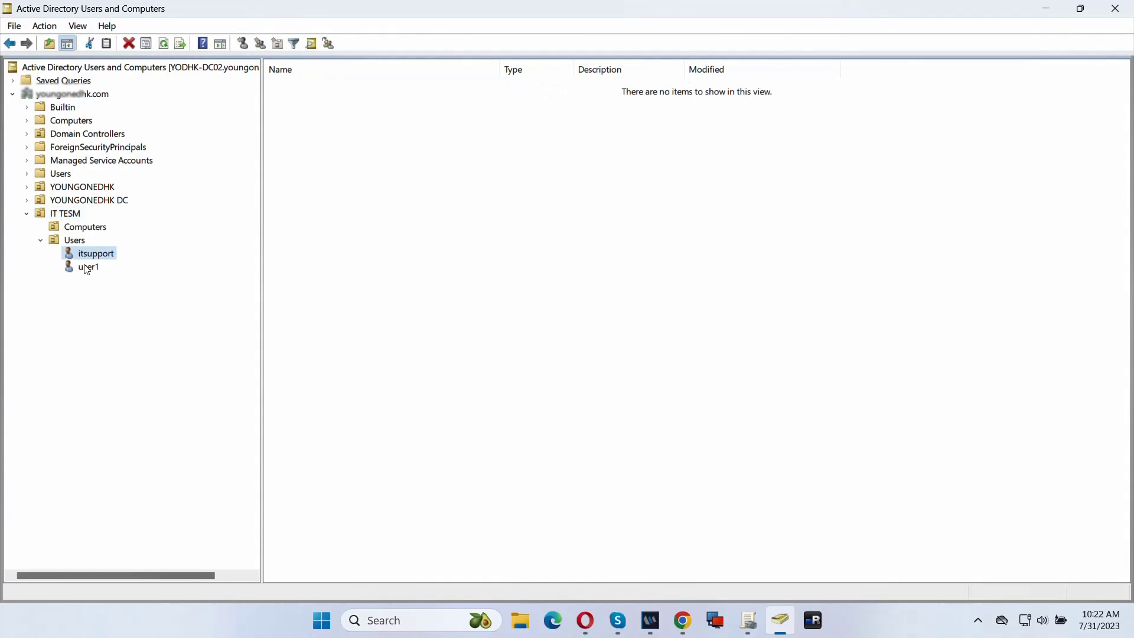
{"action": "left_click", "coordinate": [88, 267]}
{"action": "left_click", "coordinate": [69, 241]}
{"action": "left_click", "coordinate": [72, 228]}
{"action": "left_click", "coordinate": [77, 244]}
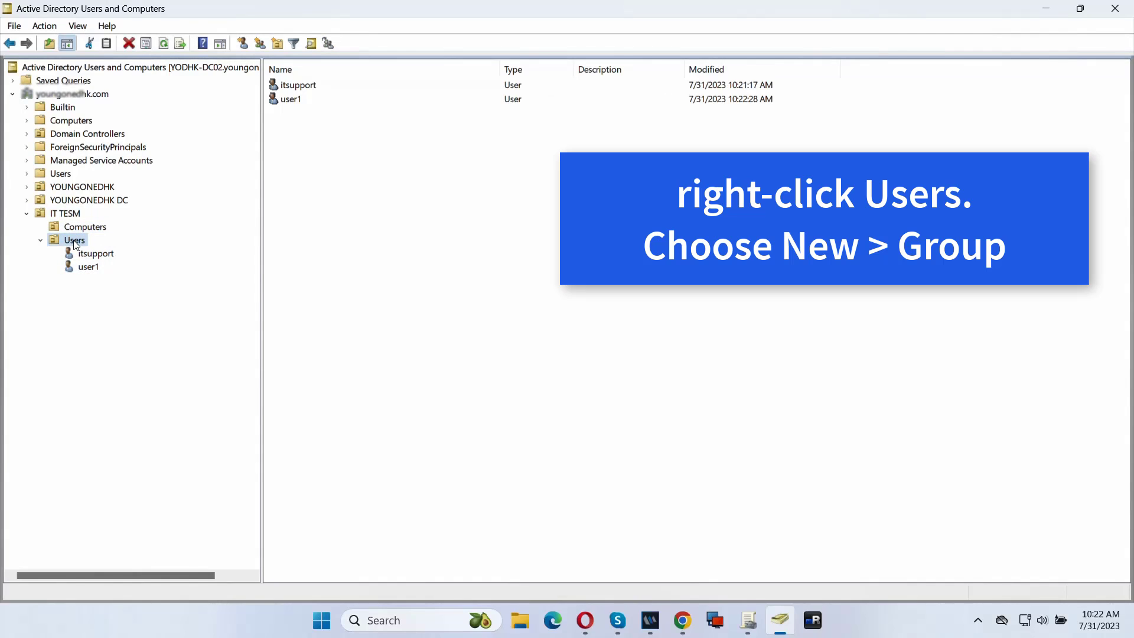
Create a group named it_team with Global scope and Security type in the IT TESM Users unit
{"action": "right_click", "coordinate": [75, 241]}
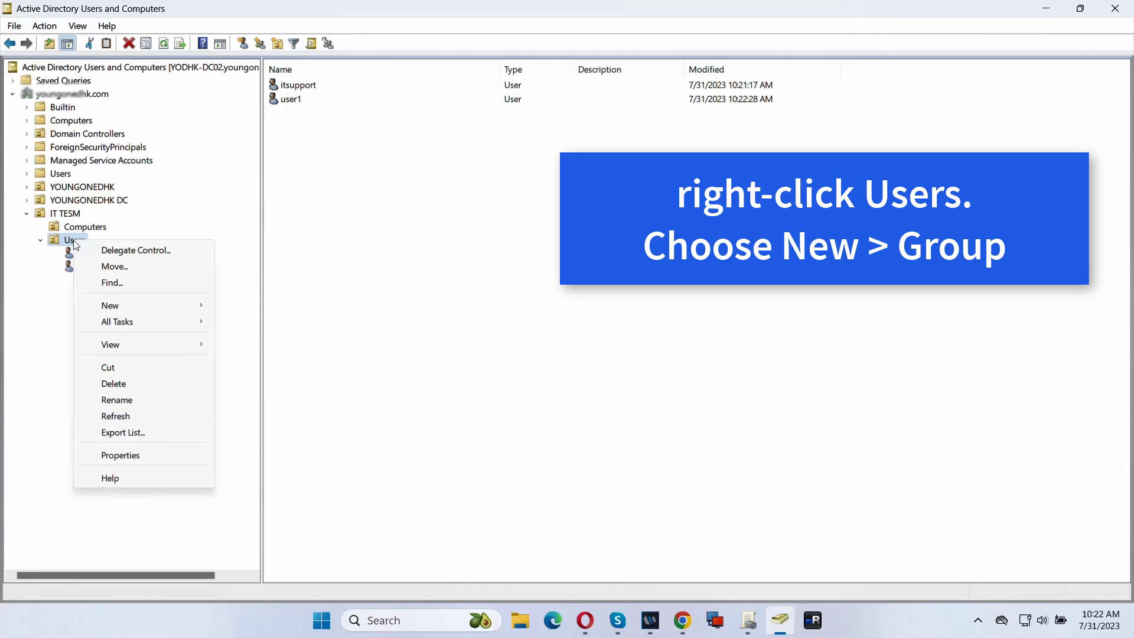
{"action": "mouse_move", "coordinate": [130, 305]}
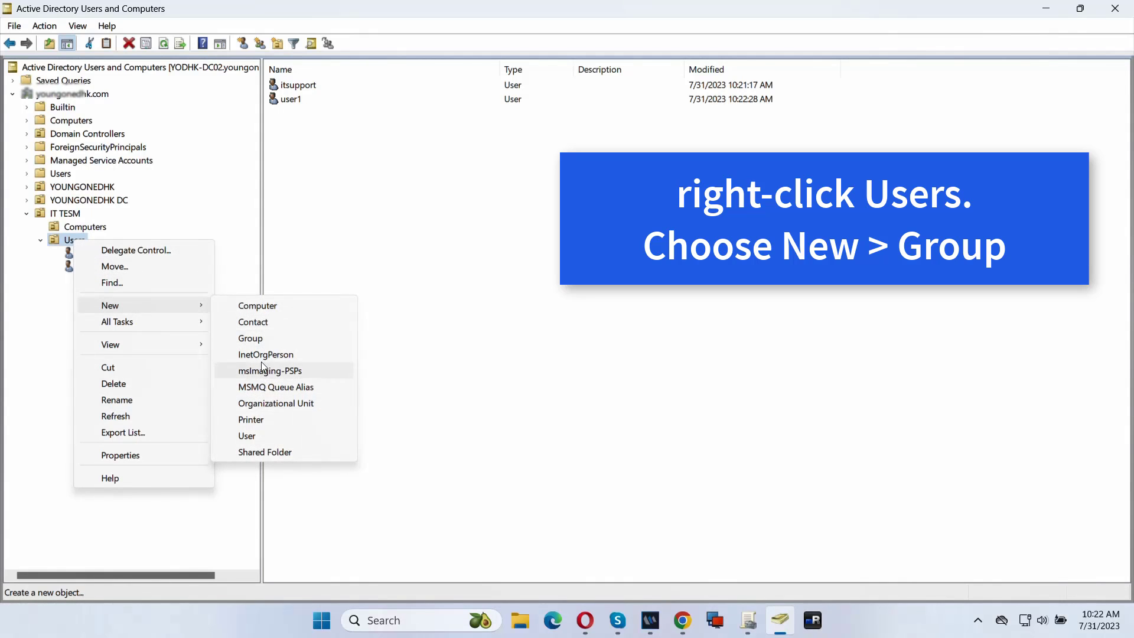
{"action": "left_click", "coordinate": [251, 338]}
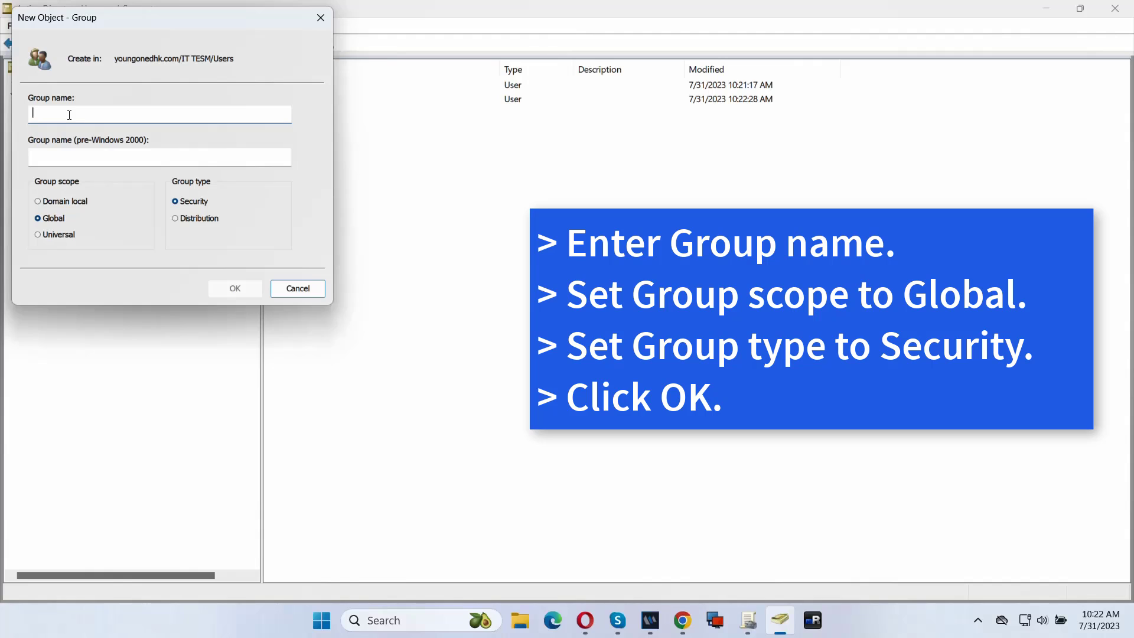
{"action": "type", "text": "it"}
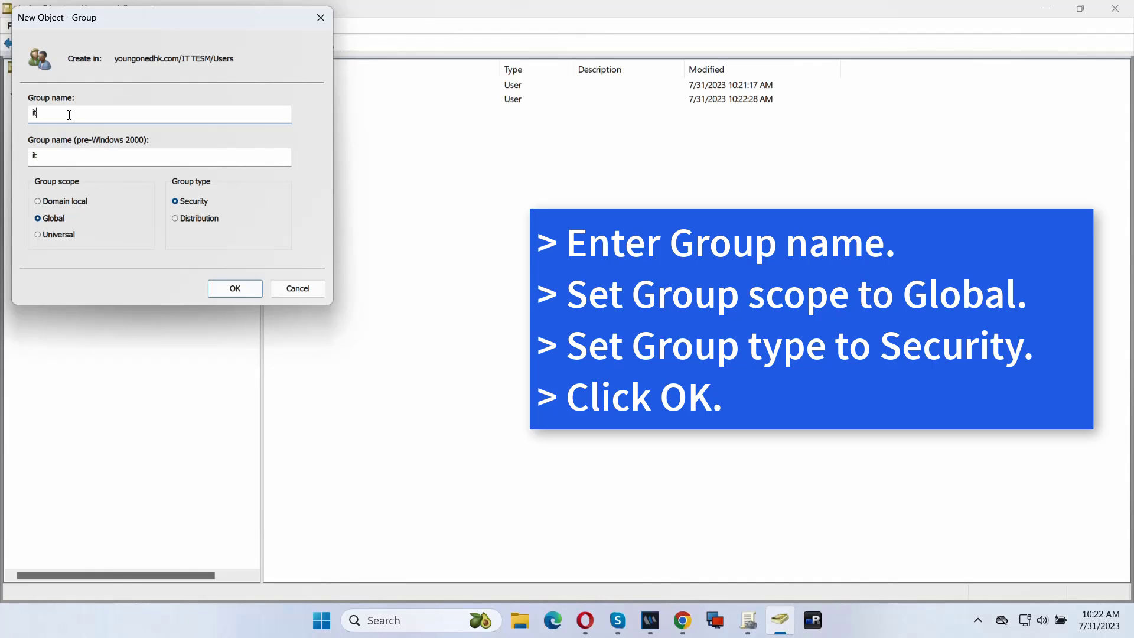
{"action": "type", "text": "_team"}
{"action": "left_click", "coordinate": [235, 288]}
{"action": "left_click", "coordinate": [86, 240]}
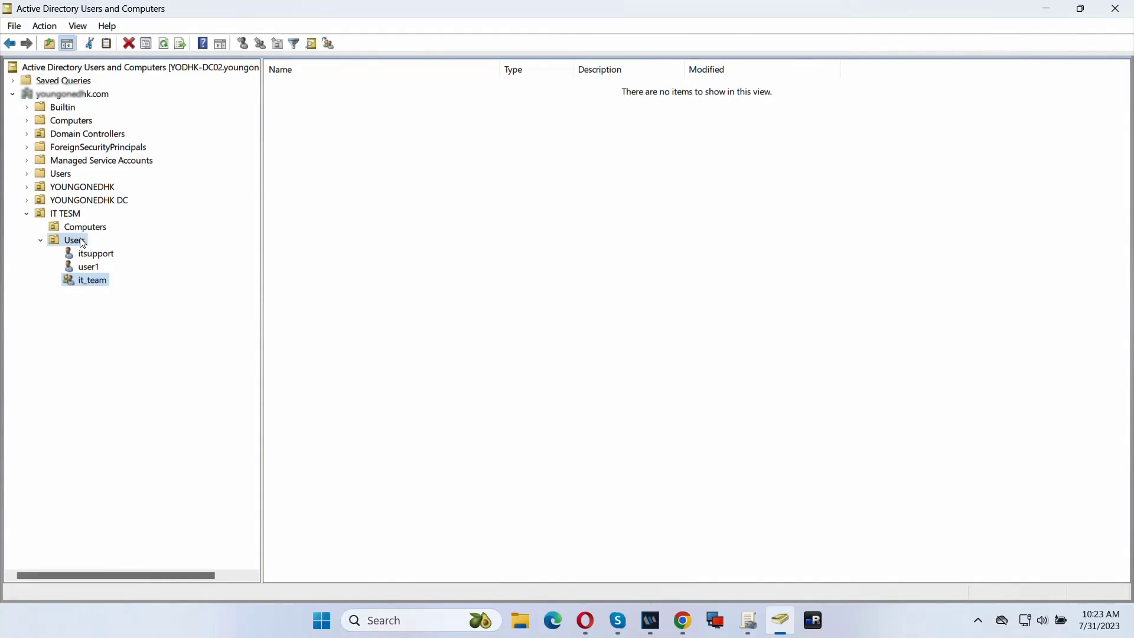
{"action": "left_click", "coordinate": [301, 115]}
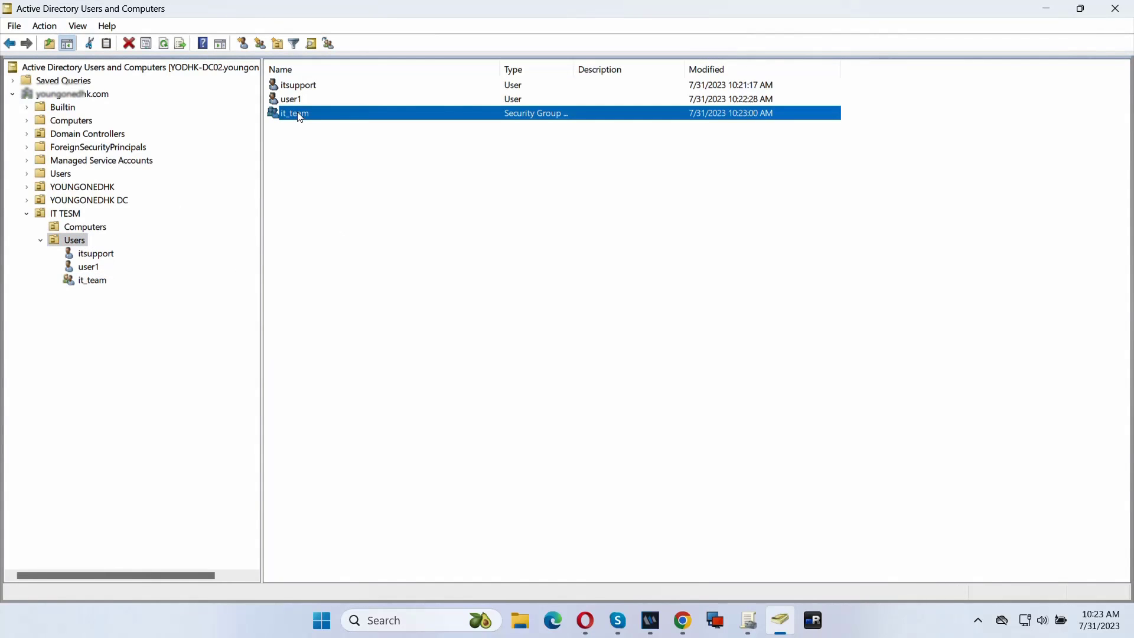
{"action": "left_click", "coordinate": [296, 90]}
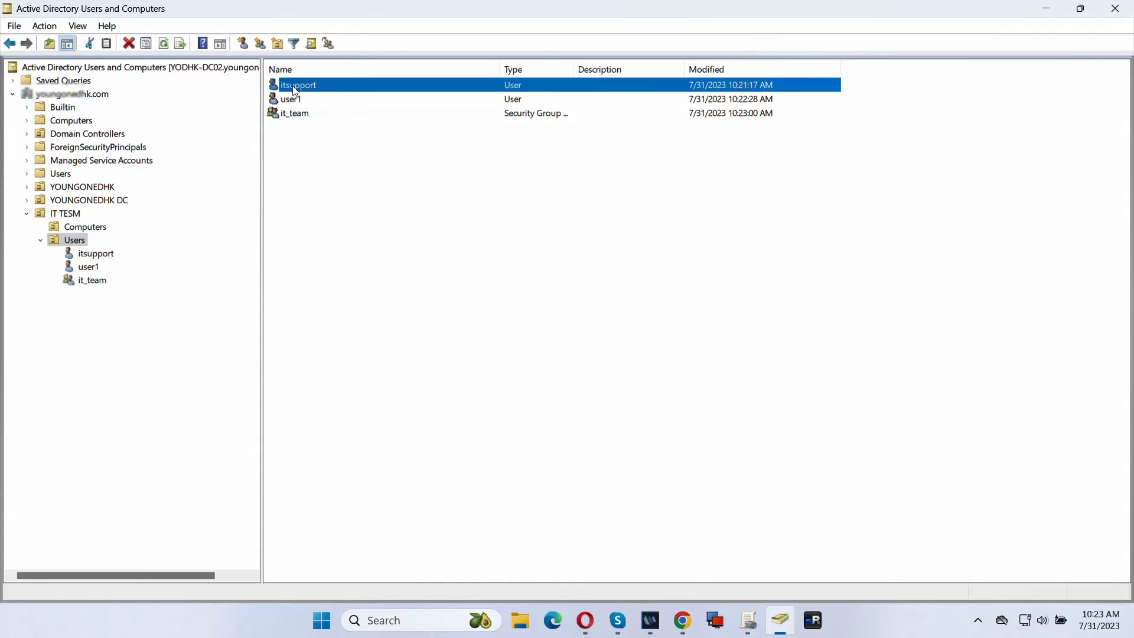
{"action": "right_click", "coordinate": [295, 90]}
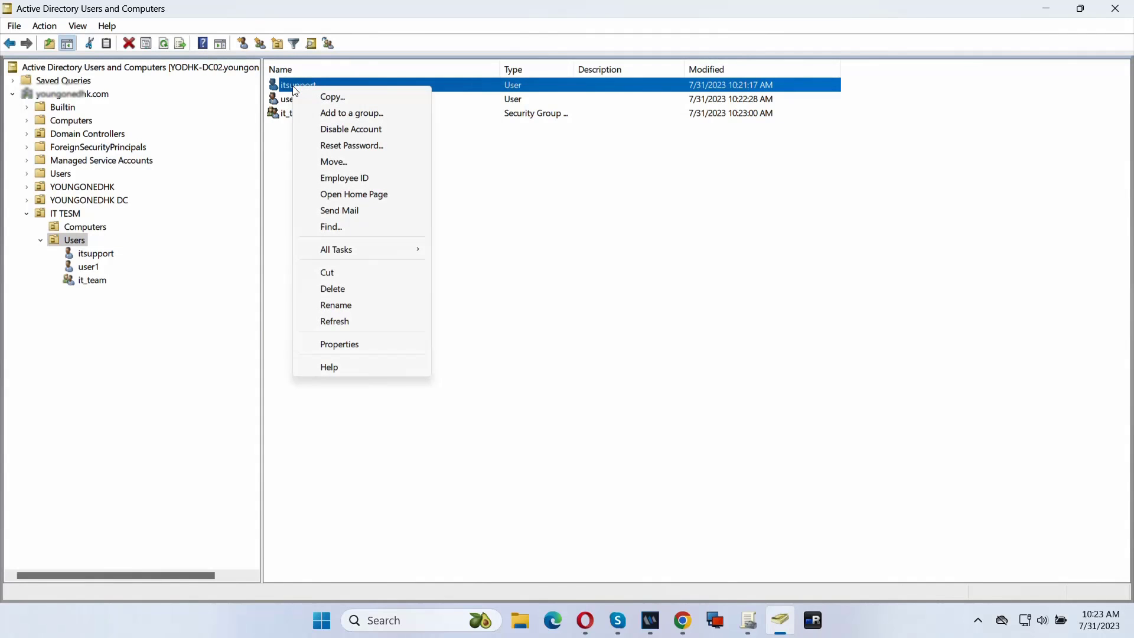
{"action": "left_click", "coordinate": [334, 161]}
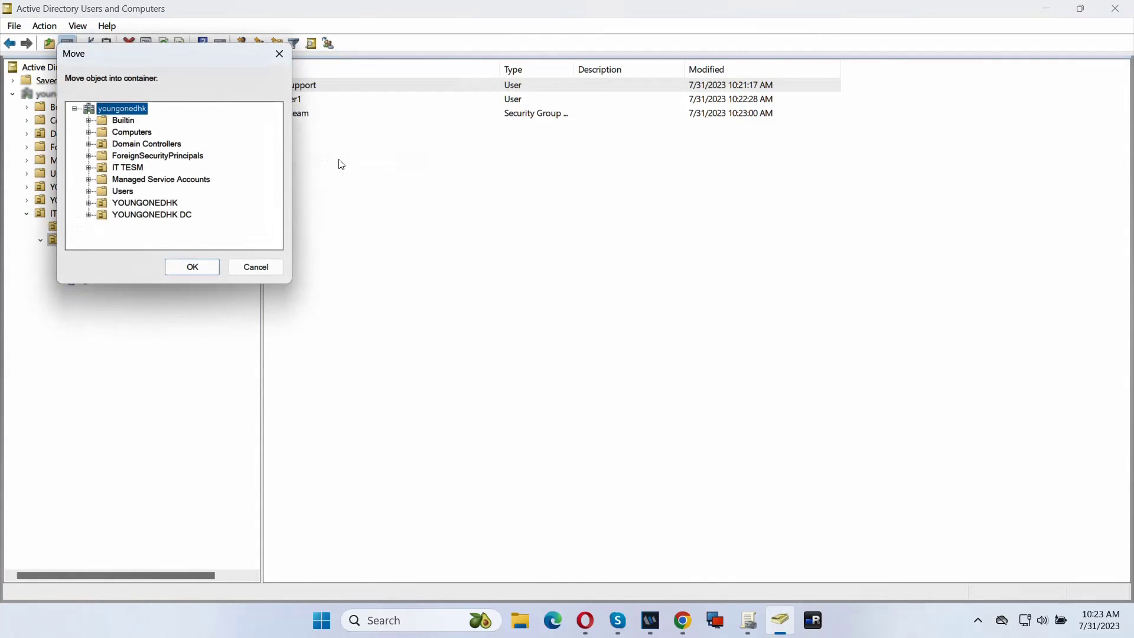
{"action": "left_click", "coordinate": [267, 266]}
{"action": "left_click", "coordinate": [411, 189]}
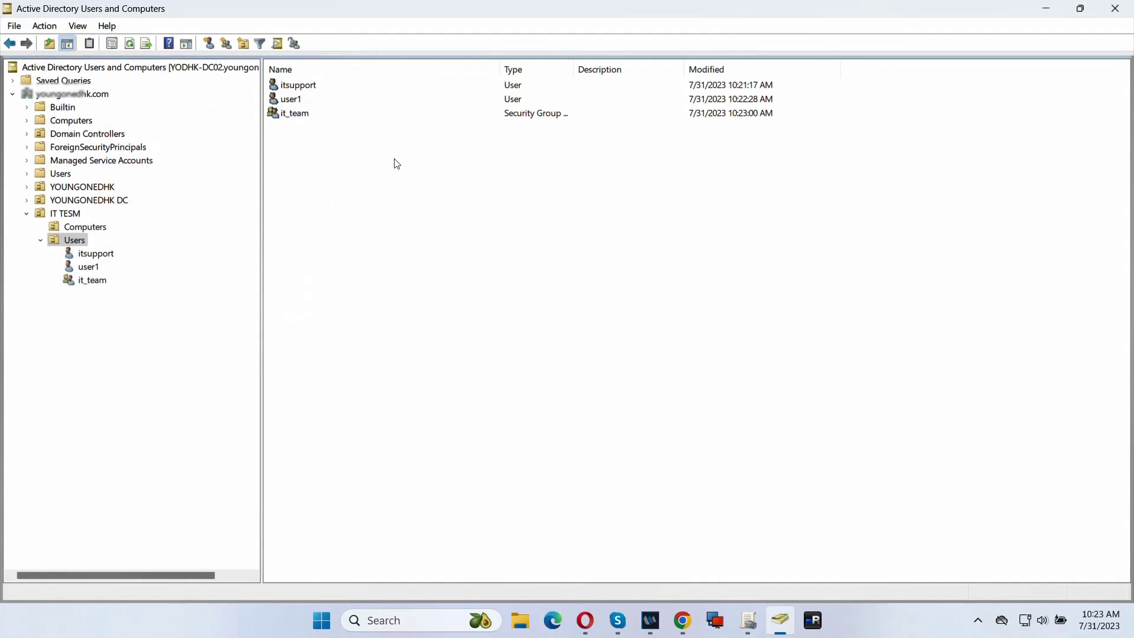
Add the itsupport account to the it_team group through its account properties, checking the group name
{"action": "right_click", "coordinate": [295, 88]}
{"action": "left_click", "coordinate": [353, 337]}
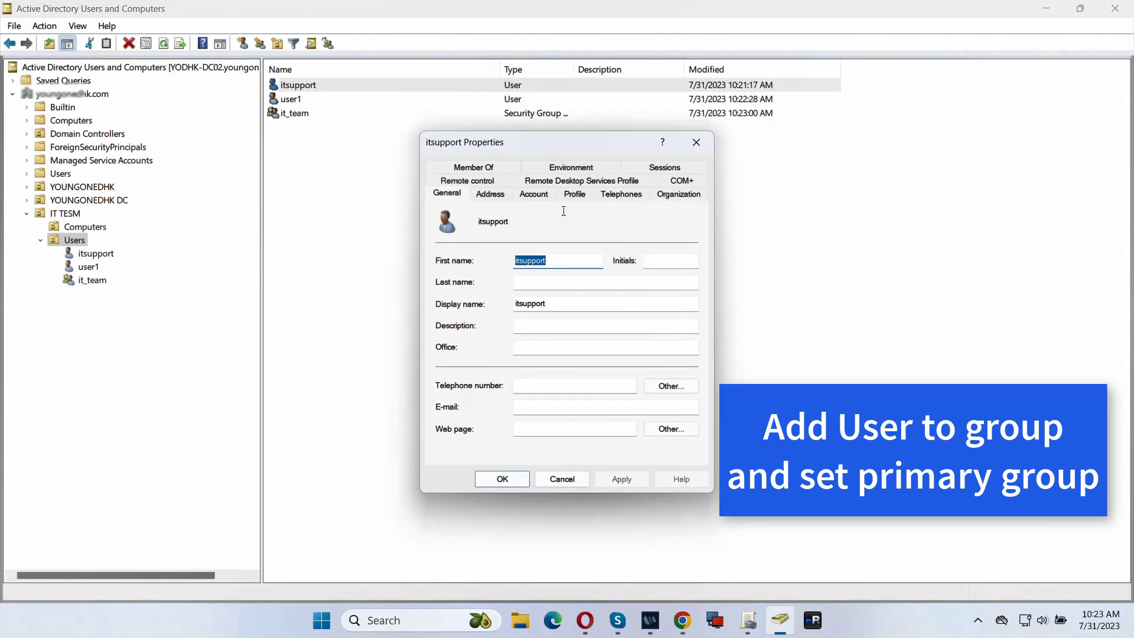
{"action": "left_click", "coordinate": [488, 168]}
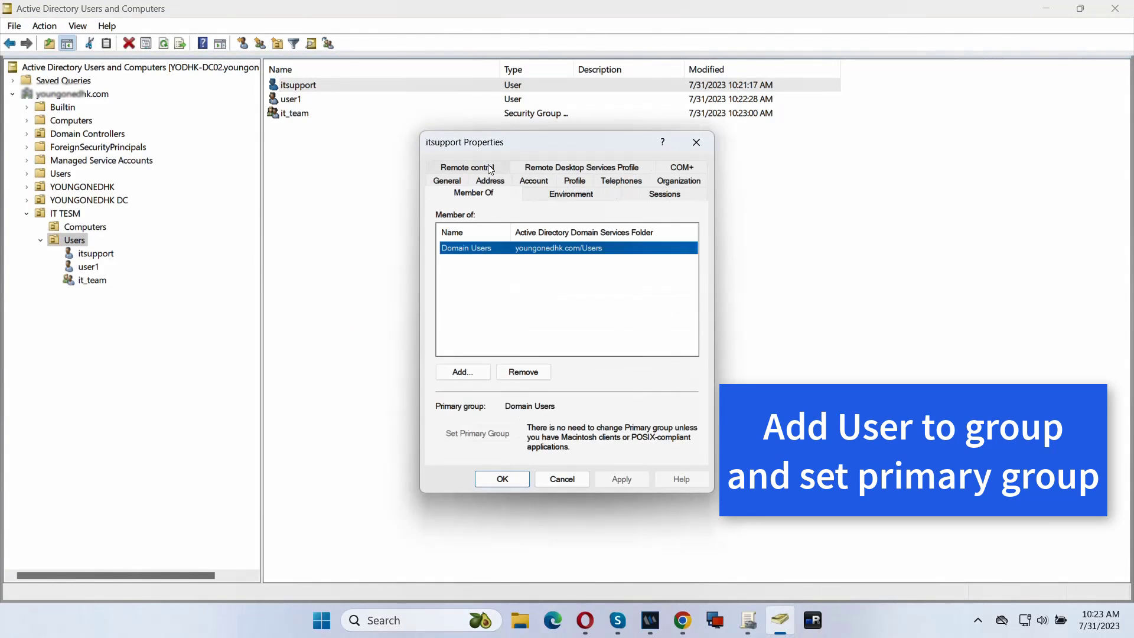
{"action": "left_click", "coordinate": [474, 370]}
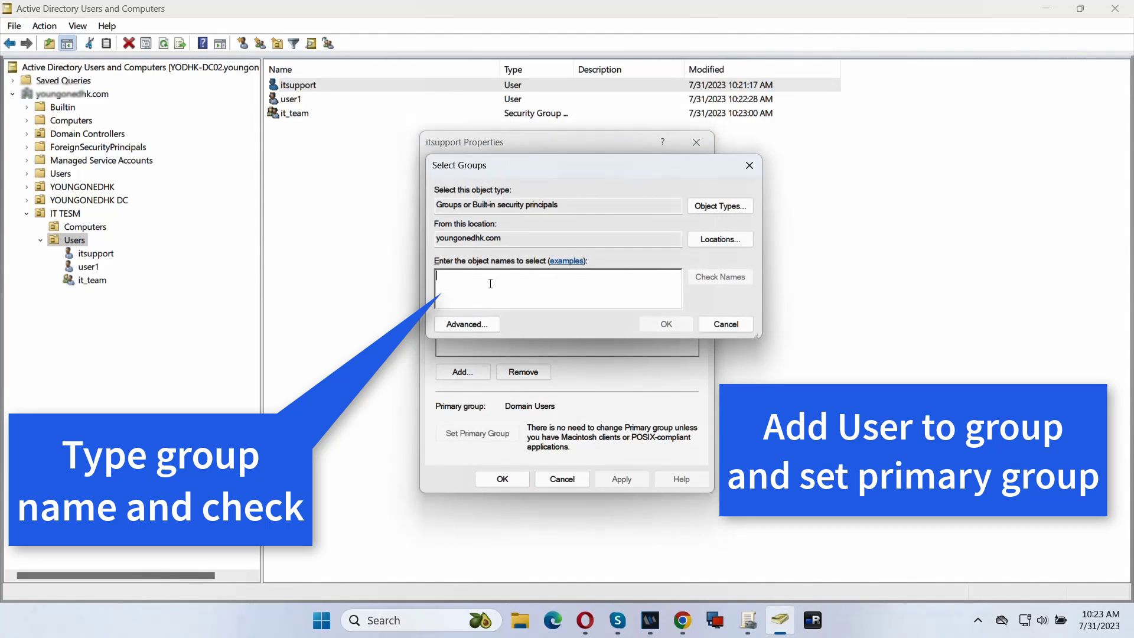
{"action": "type", "text": "it_te"}
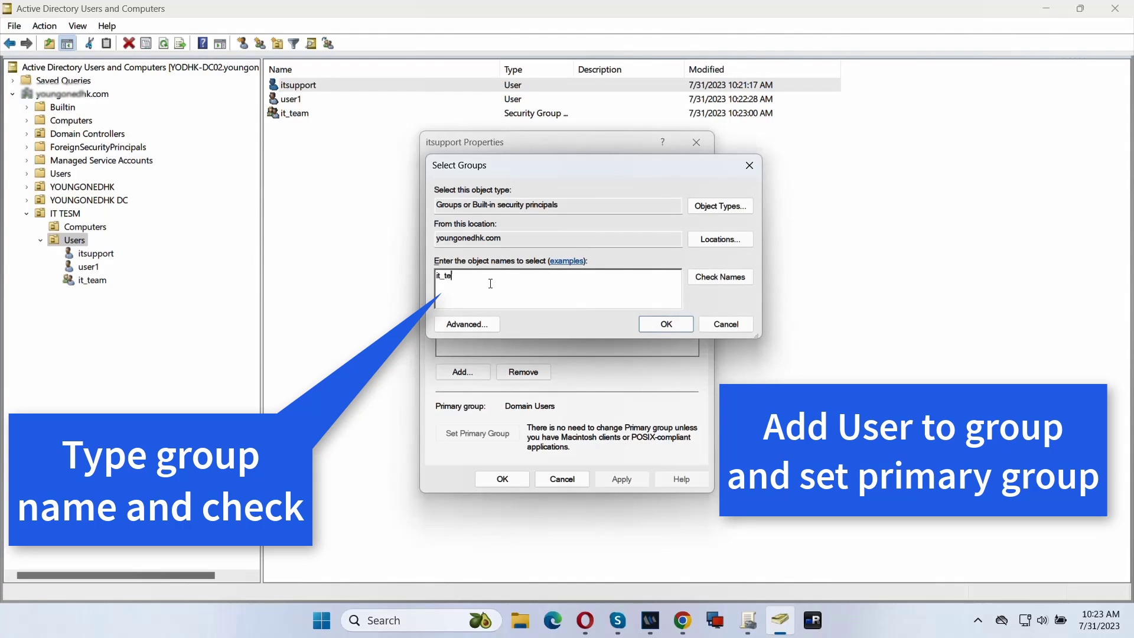
{"action": "type", "text": "am"}
{"action": "left_click", "coordinate": [724, 276]}
{"action": "left_click", "coordinate": [666, 324]}
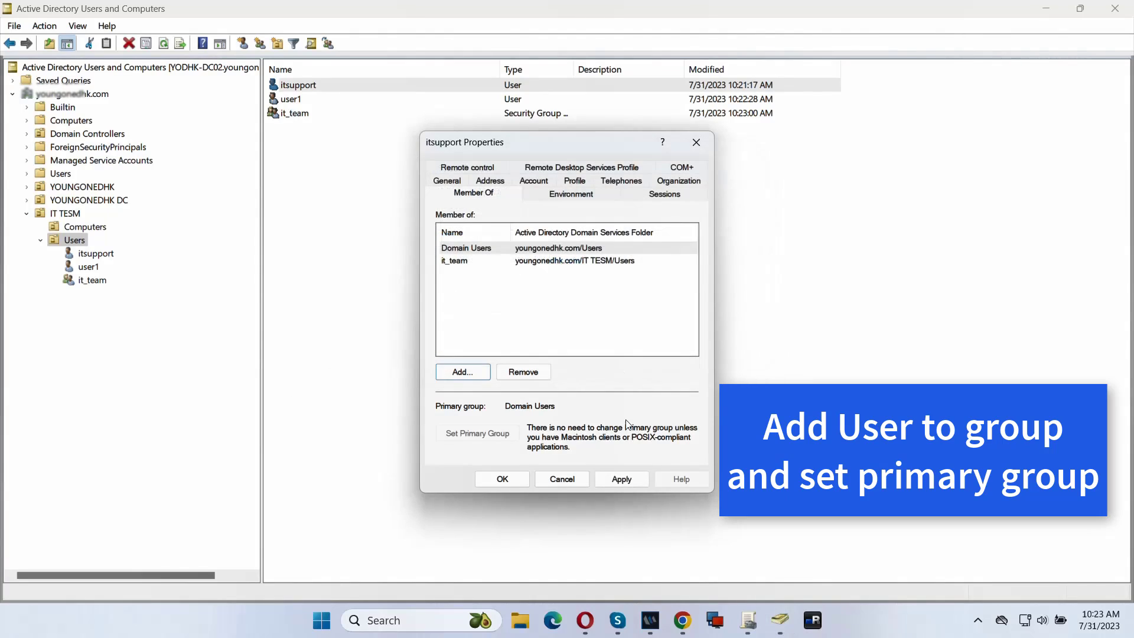
Make it_team the primary group of itsupport and remove the account from Domain Users, saving the properties
{"action": "left_click", "coordinate": [461, 262]}
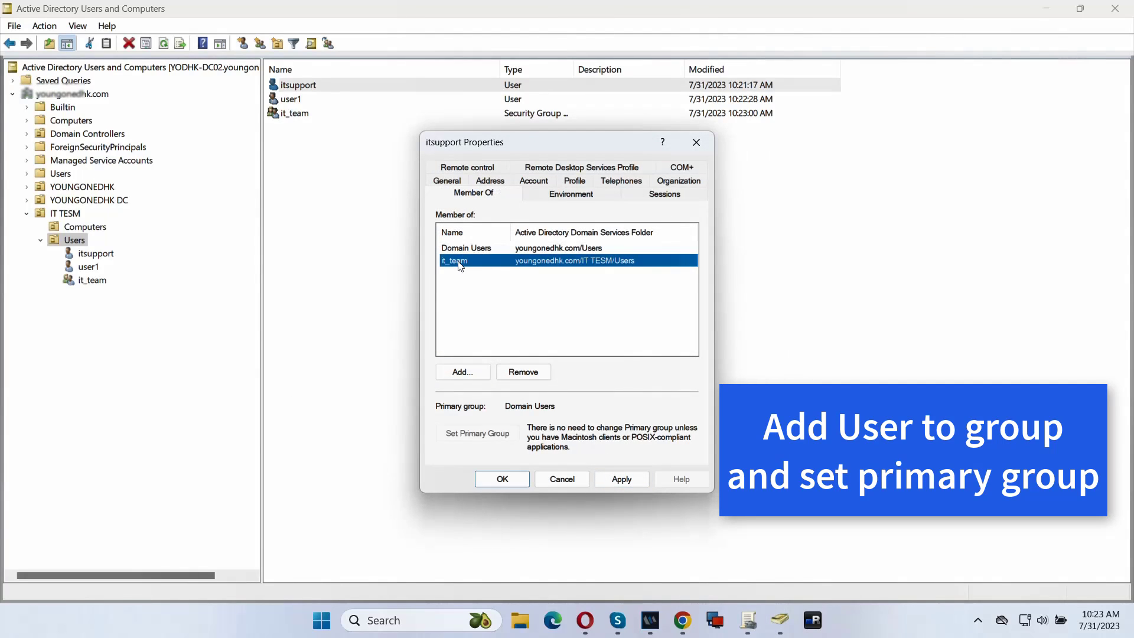
{"action": "left_click", "coordinate": [491, 437]}
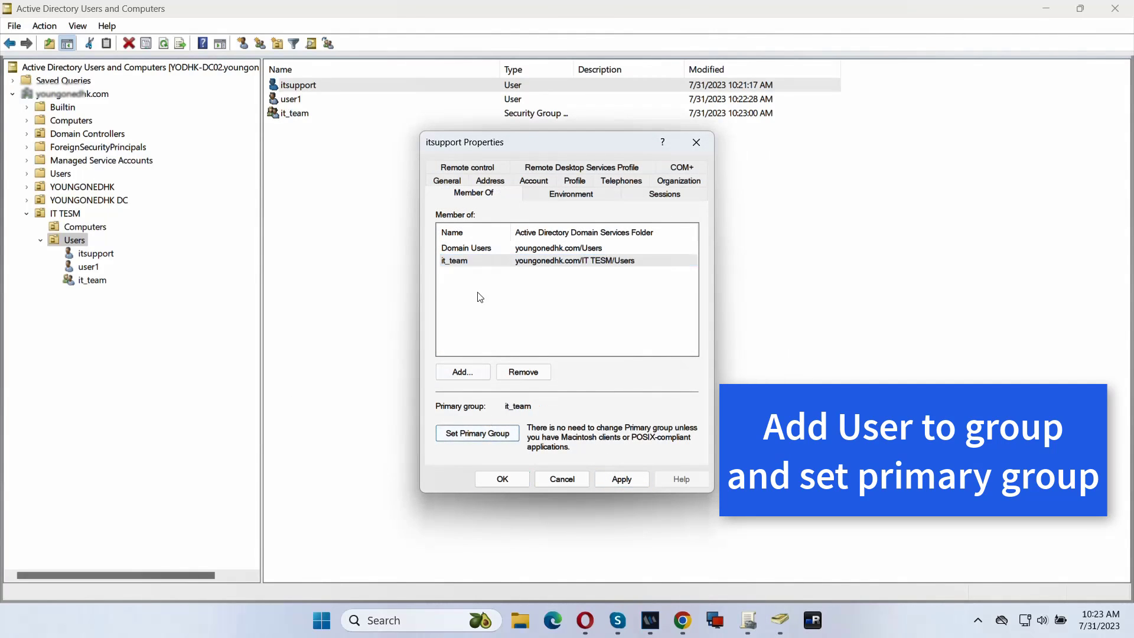
{"action": "left_click", "coordinate": [466, 248]}
{"action": "left_click", "coordinate": [523, 371]}
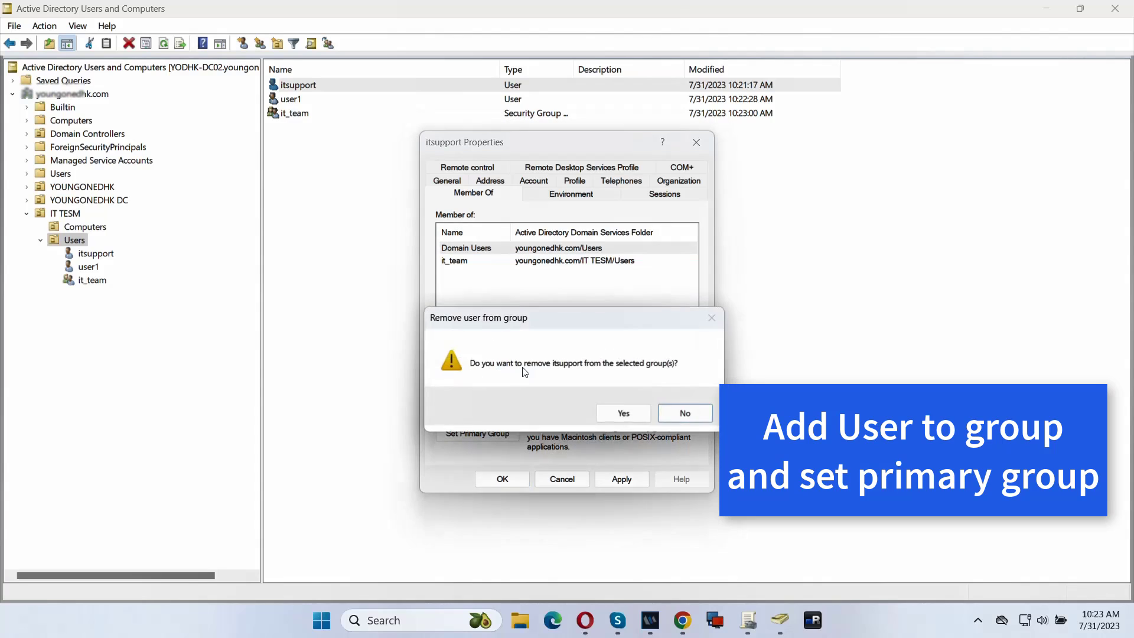
{"action": "left_click", "coordinate": [635, 415]}
{"action": "left_click", "coordinate": [620, 478]}
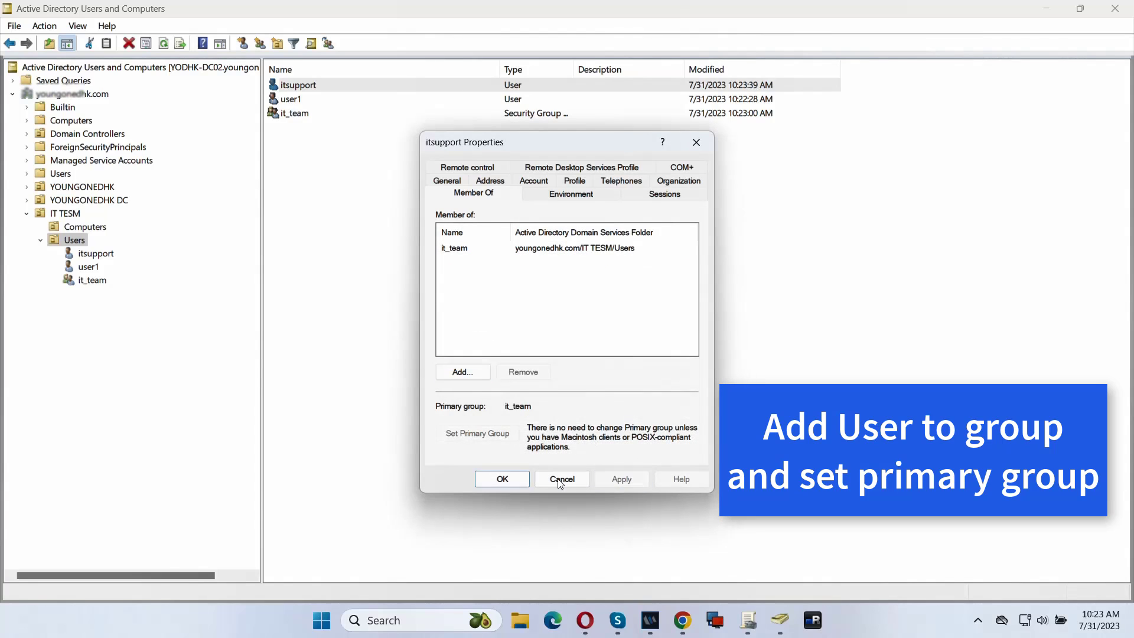
{"action": "left_click", "coordinate": [503, 479]}
Examine the properties of the it_team group, checking its group memberships and its list of members
{"action": "left_click", "coordinate": [294, 118]}
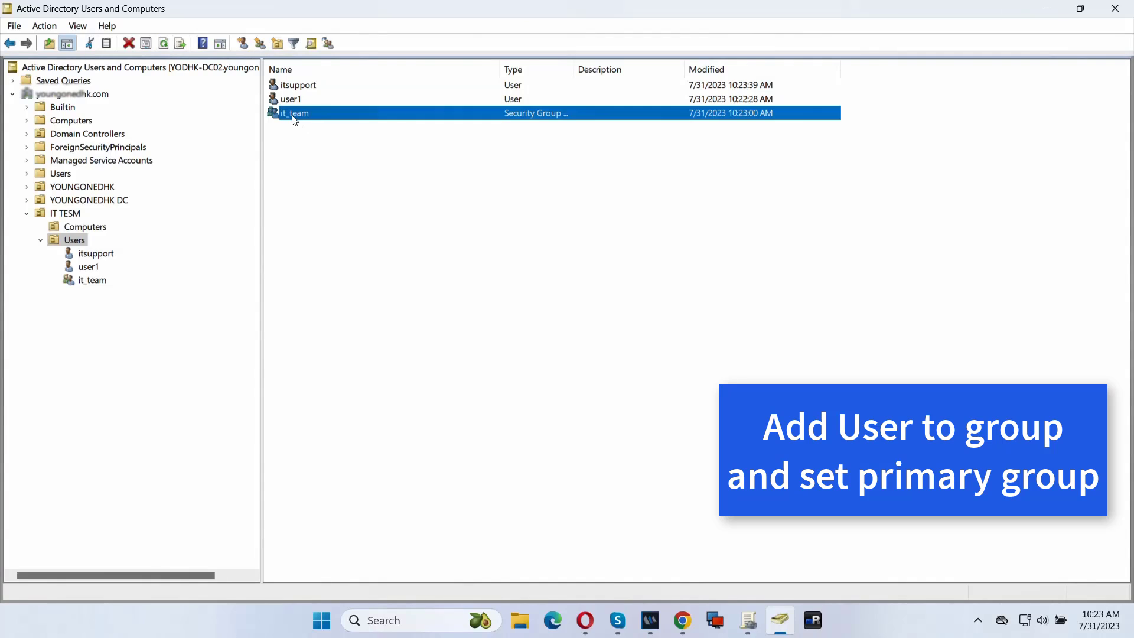
{"action": "double_click", "coordinate": [295, 118]}
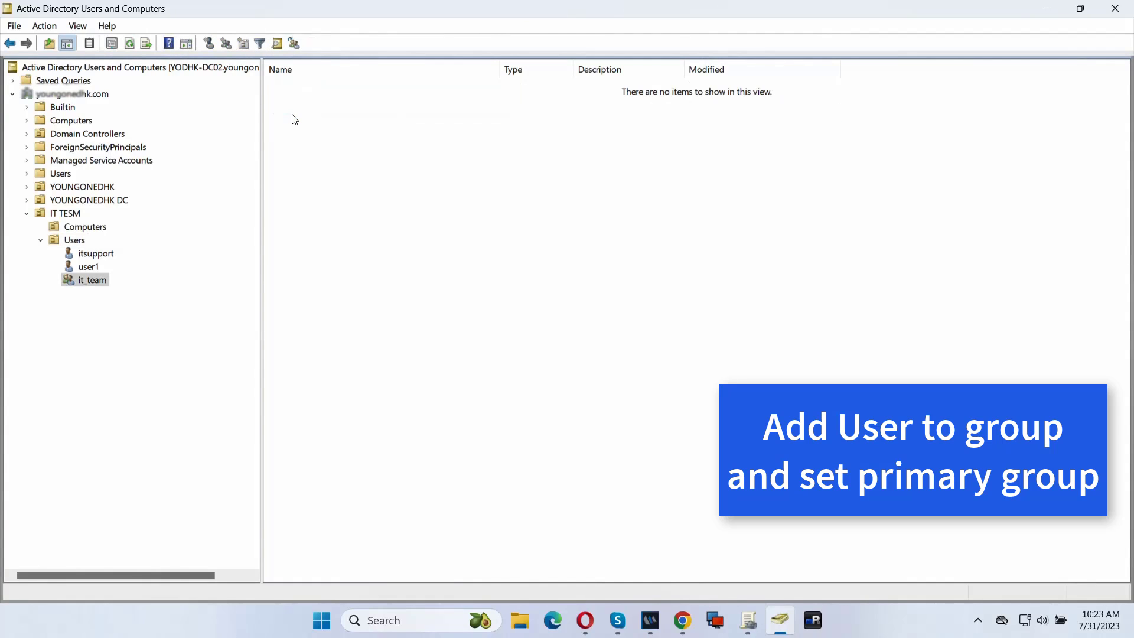
{"action": "right_click", "coordinate": [101, 284]}
{"action": "left_click", "coordinate": [157, 496]}
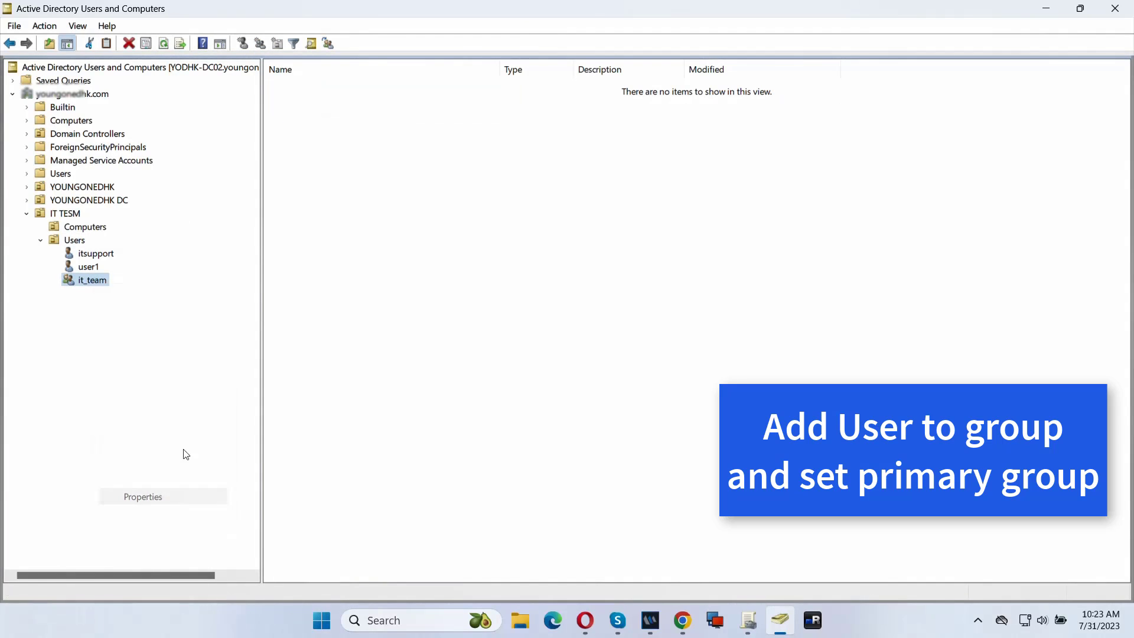
{"action": "left_click", "coordinate": [535, 170]}
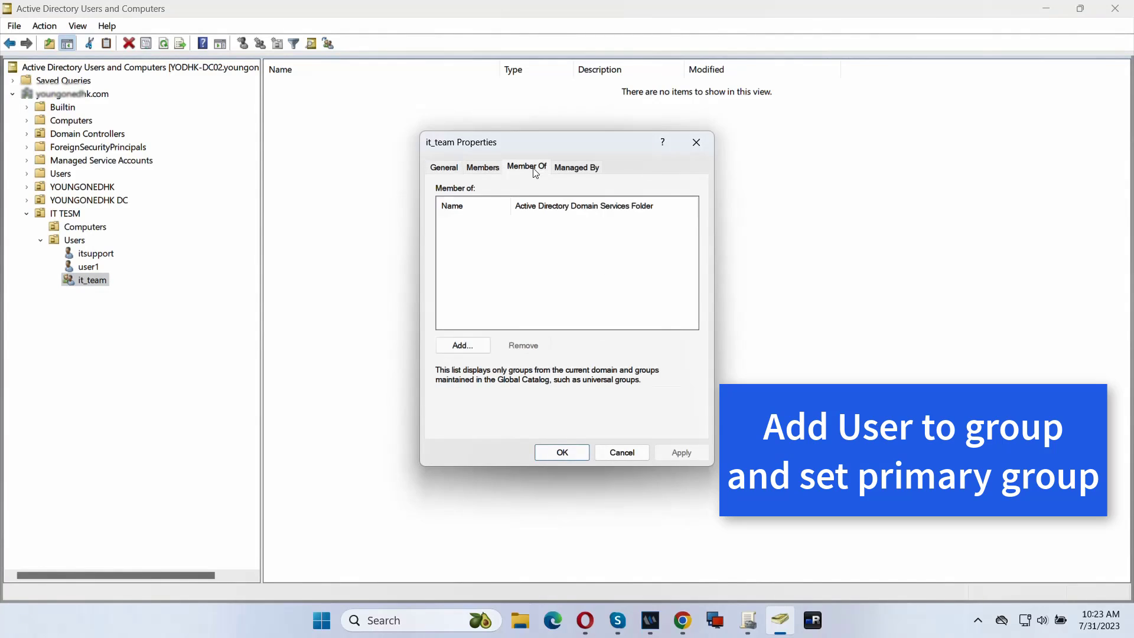
{"action": "left_click", "coordinate": [479, 169]}
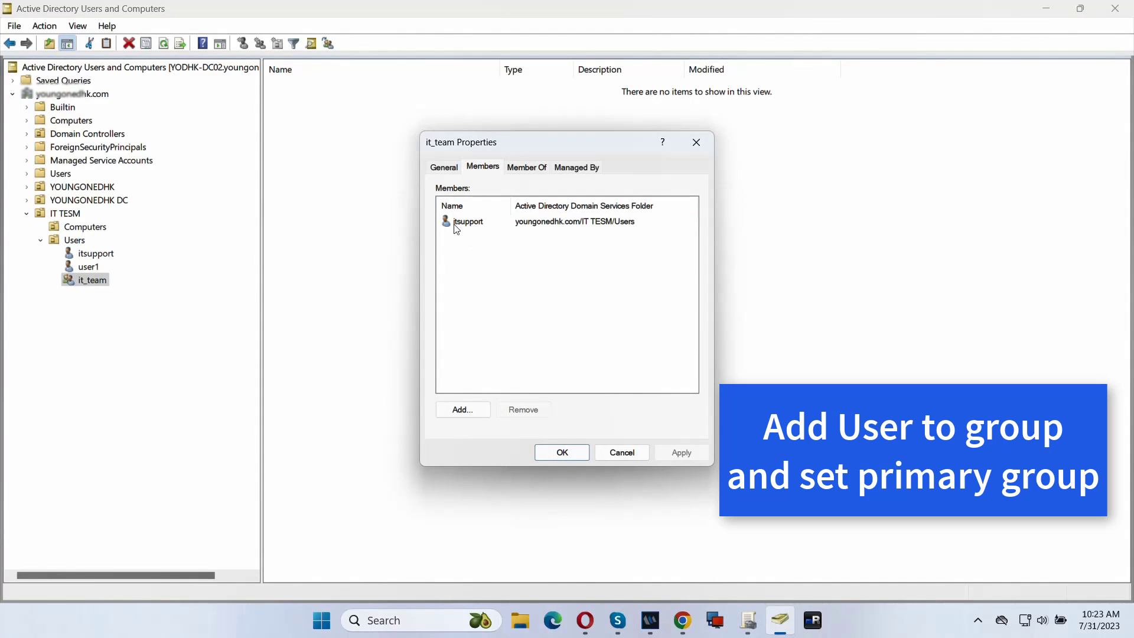
{"action": "left_click", "coordinate": [476, 228]}
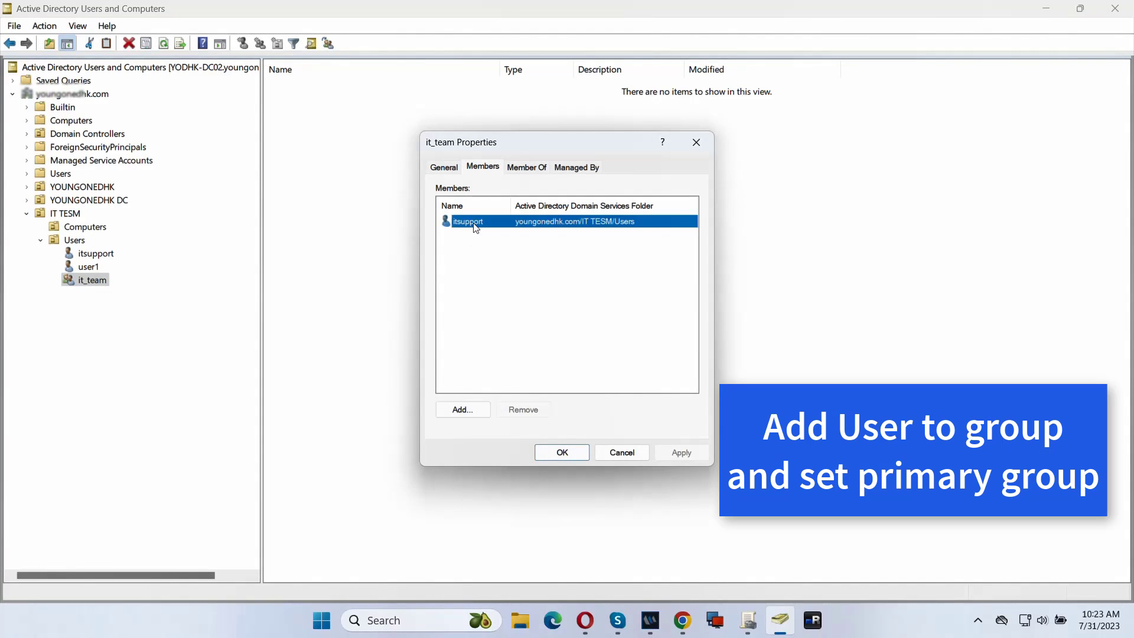
{"action": "left_click", "coordinate": [625, 456]}
Add the user1 account in the IT TESM Users unit to the it_team group, checking the group name
{"action": "left_click", "coordinate": [72, 243]}
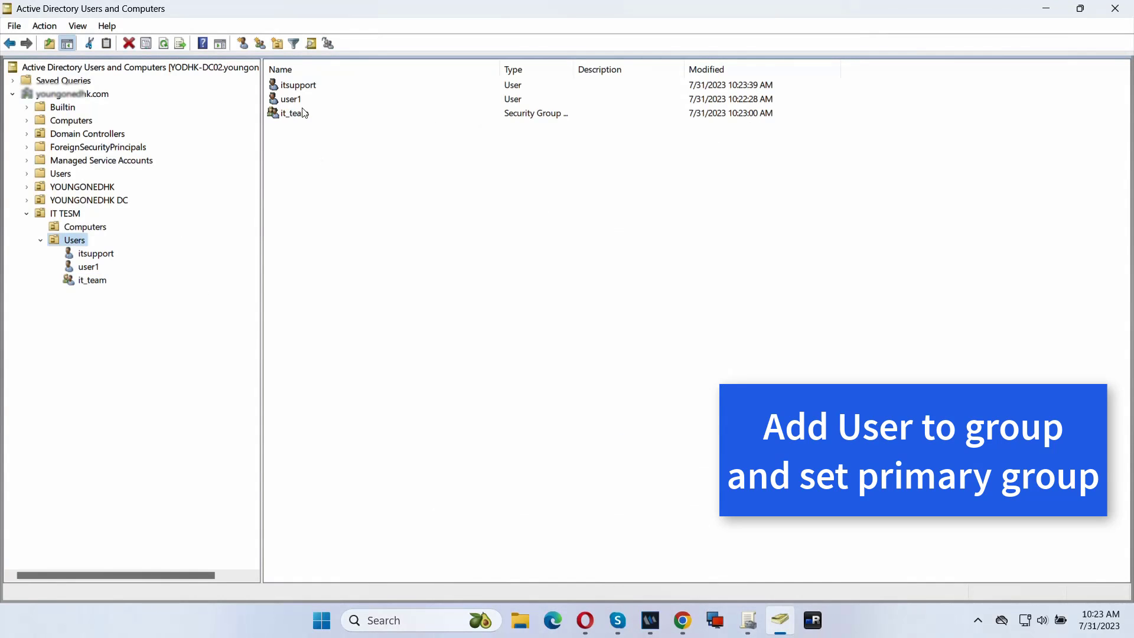
{"action": "right_click", "coordinate": [287, 101]}
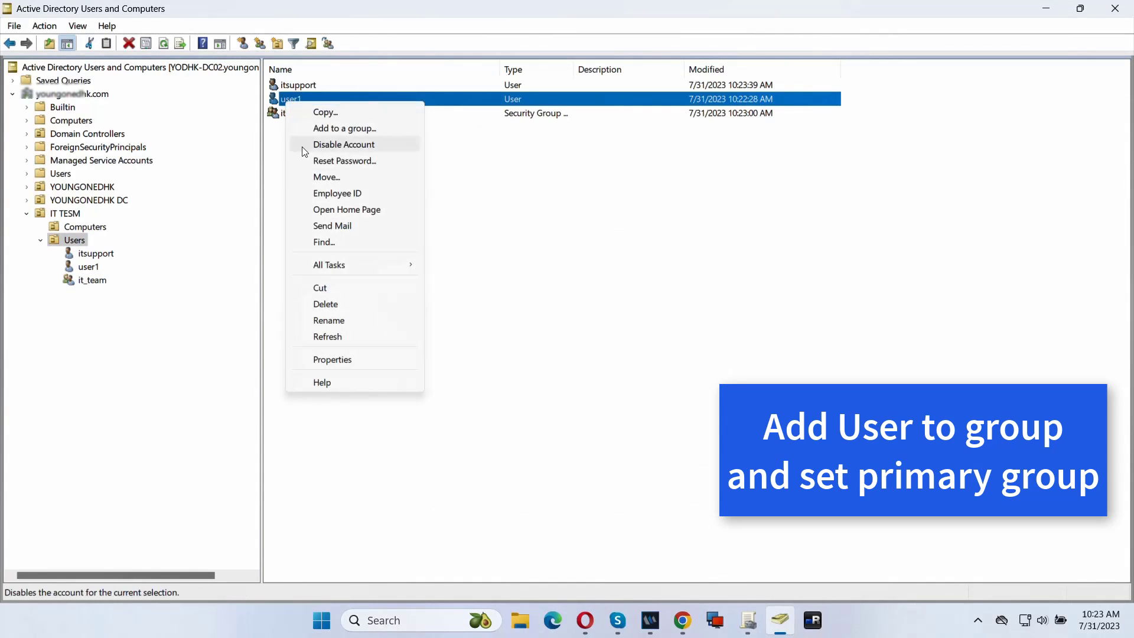
{"action": "left_click", "coordinate": [349, 359]}
{"action": "left_click", "coordinate": [472, 167]}
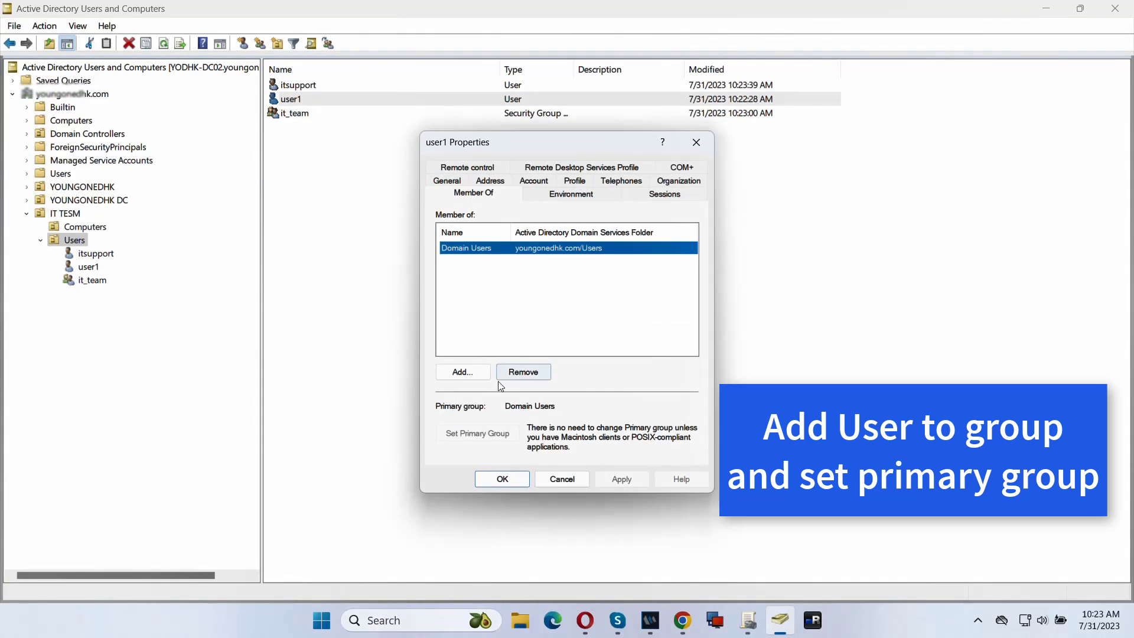
{"action": "left_click", "coordinate": [463, 372]}
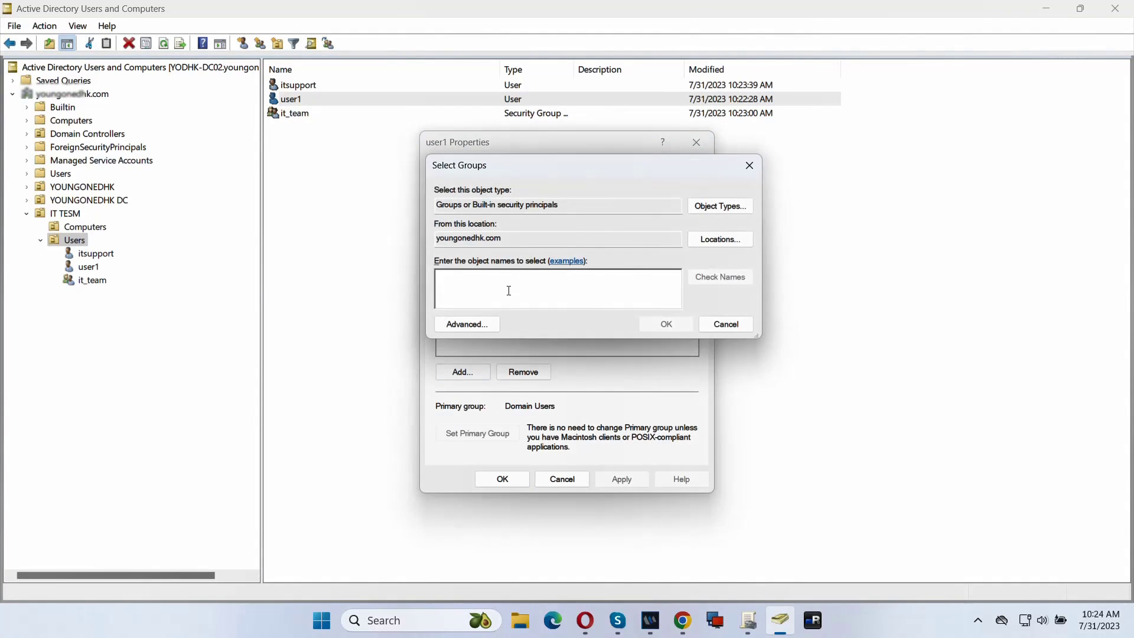
{"action": "type", "text": "ite"}
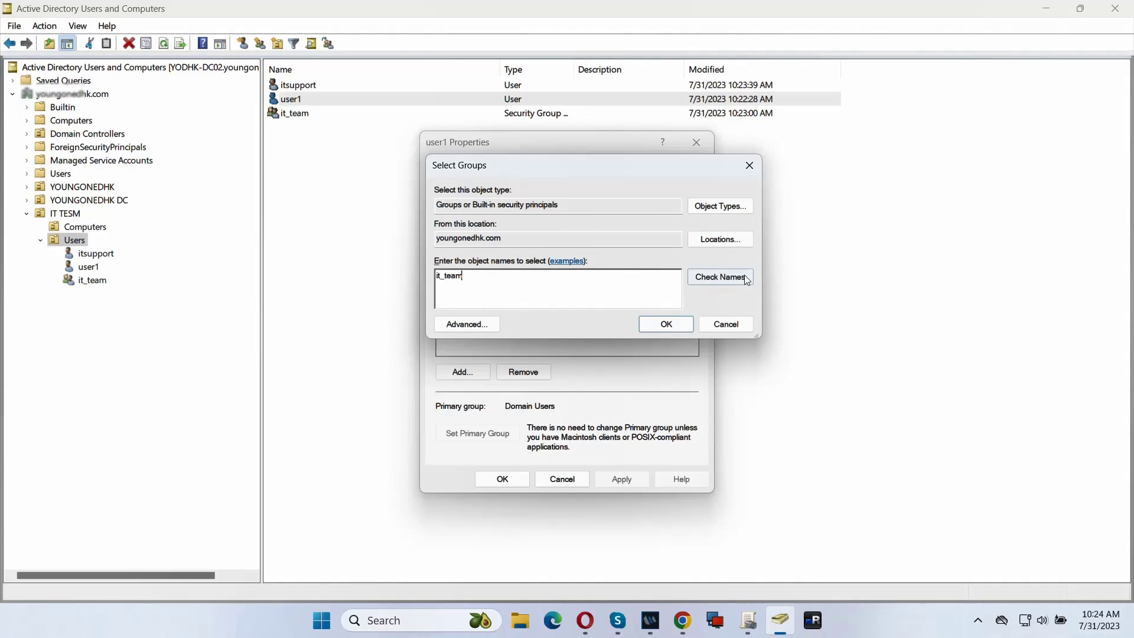
{"action": "left_click", "coordinate": [720, 277]}
{"action": "left_click", "coordinate": [666, 325]}
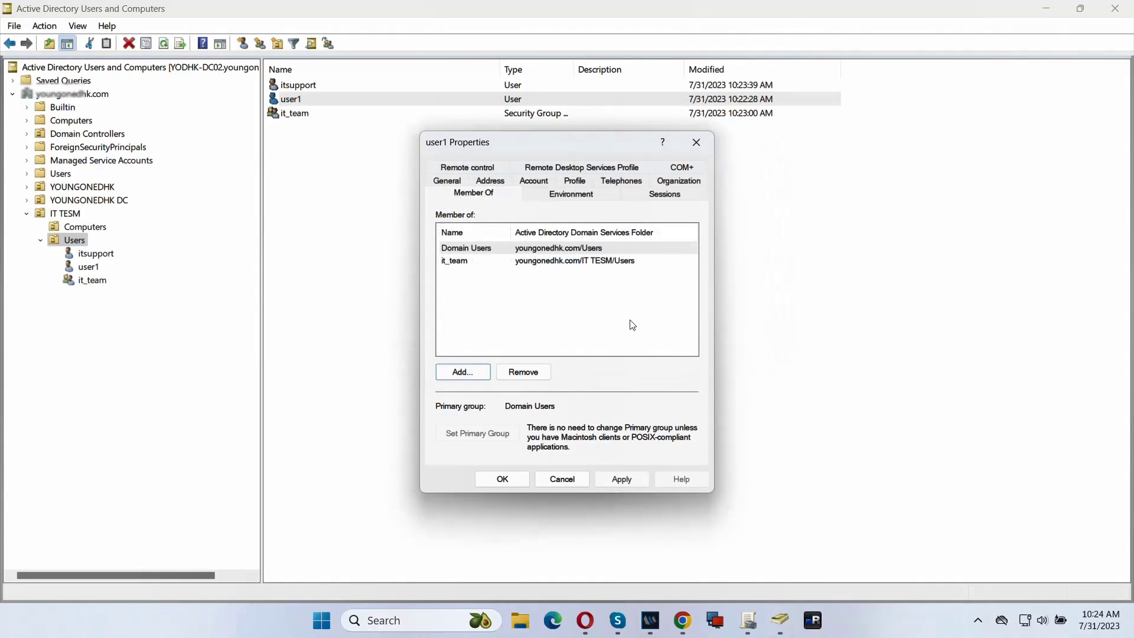
Make it_team the primary group of user1 and remove the account from Domain Users, saving the properties
{"action": "left_click", "coordinate": [461, 262]}
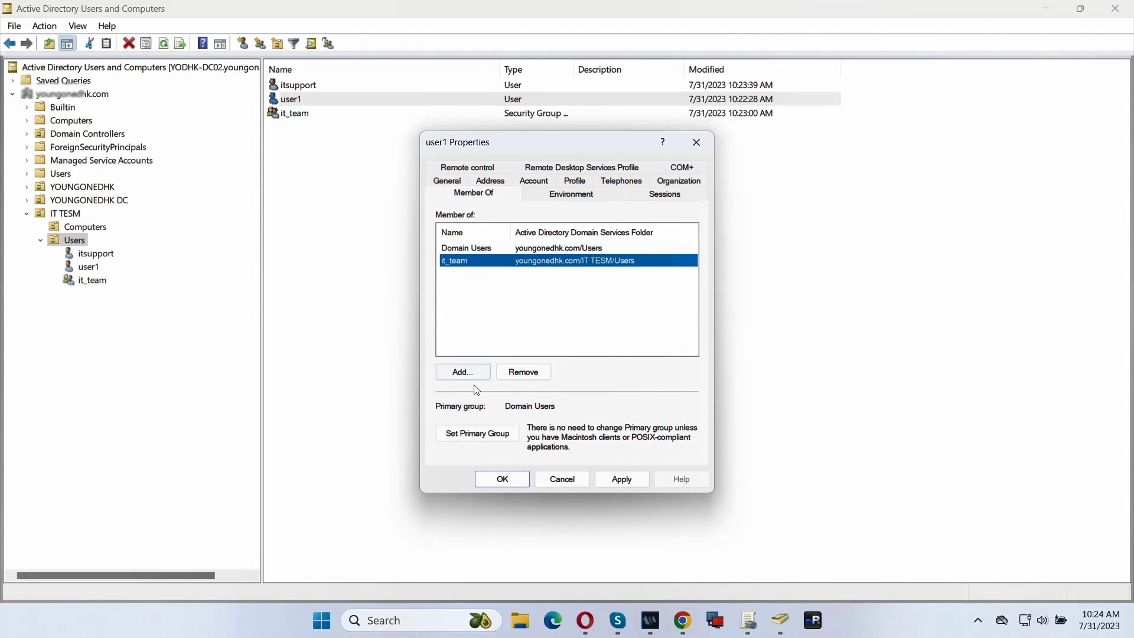
{"action": "left_click", "coordinate": [484, 434]}
{"action": "left_click", "coordinate": [469, 249]}
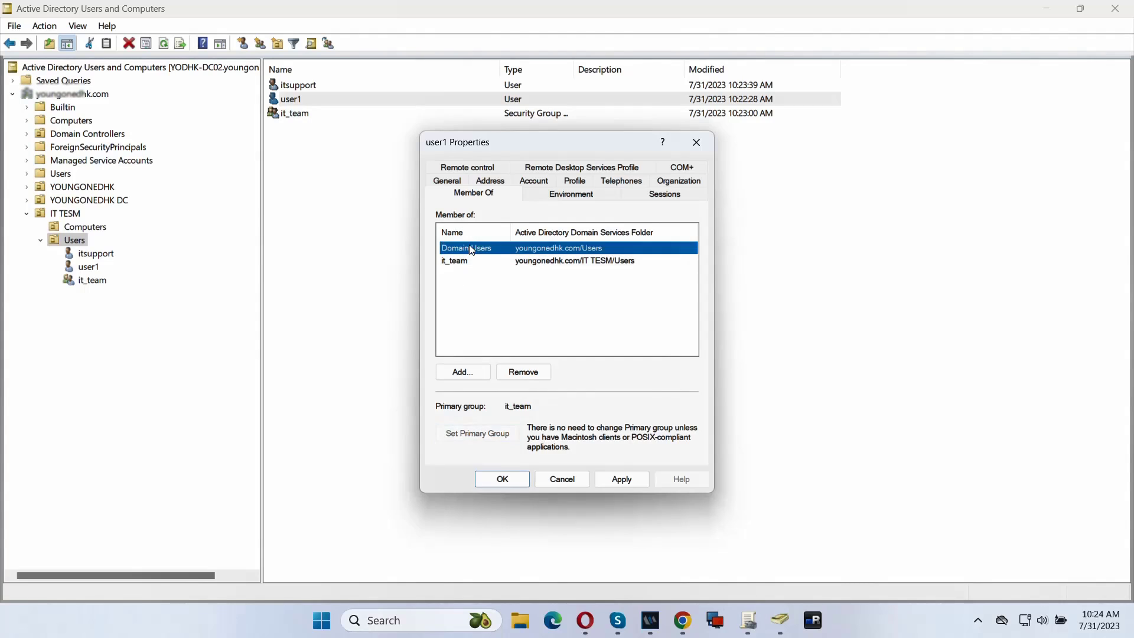
{"action": "left_click", "coordinate": [530, 379]}
{"action": "left_click", "coordinate": [610, 410]}
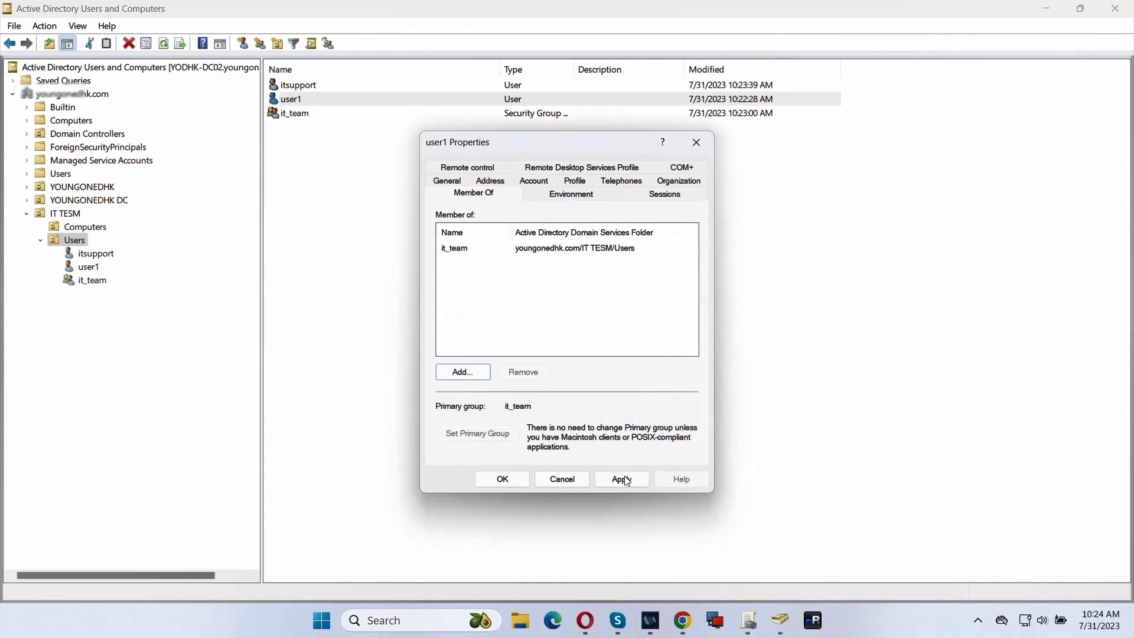
{"action": "left_click", "coordinate": [620, 479]}
{"action": "left_click", "coordinate": [510, 478]}
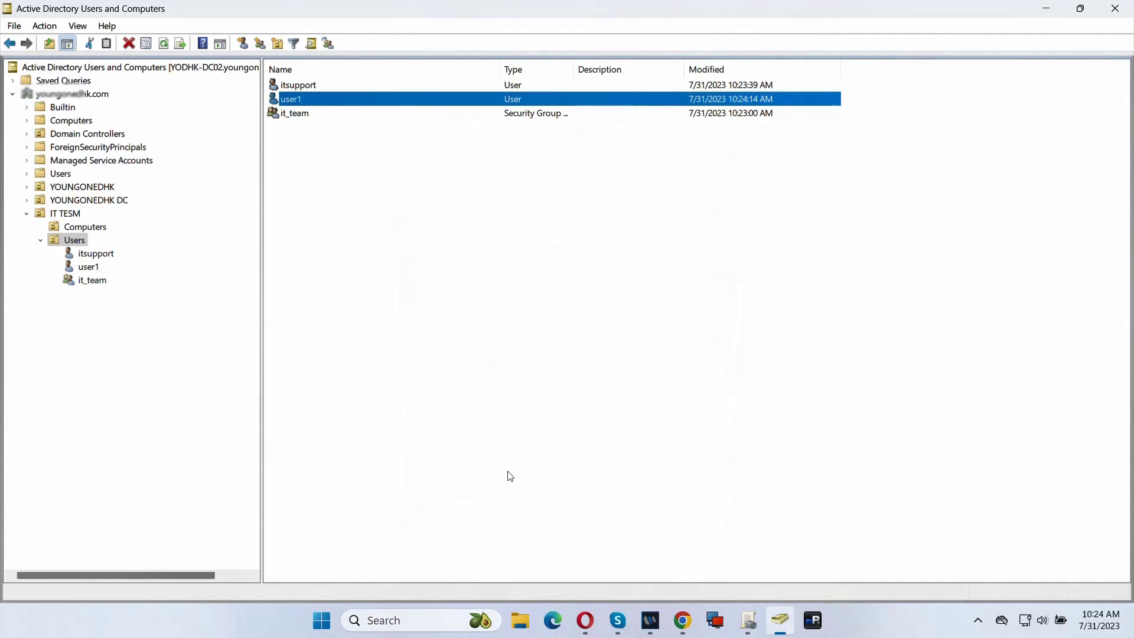
Check the list of members in the properties of the it_team group in the IT TESM Users unit
{"action": "left_click", "coordinate": [369, 194]}
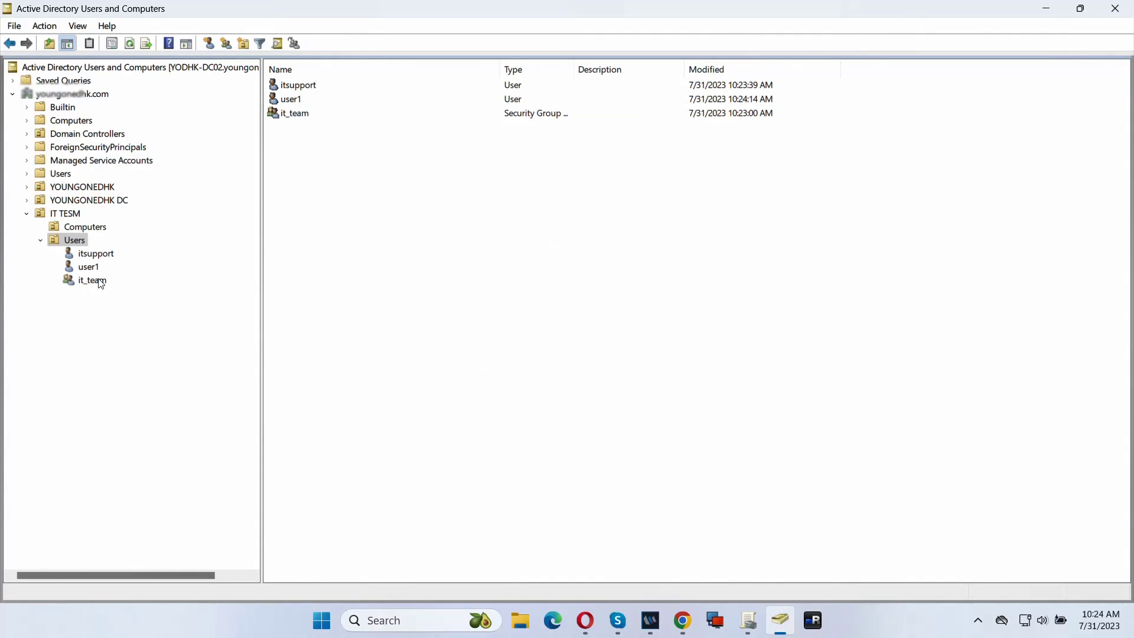
{"action": "right_click", "coordinate": [292, 113]}
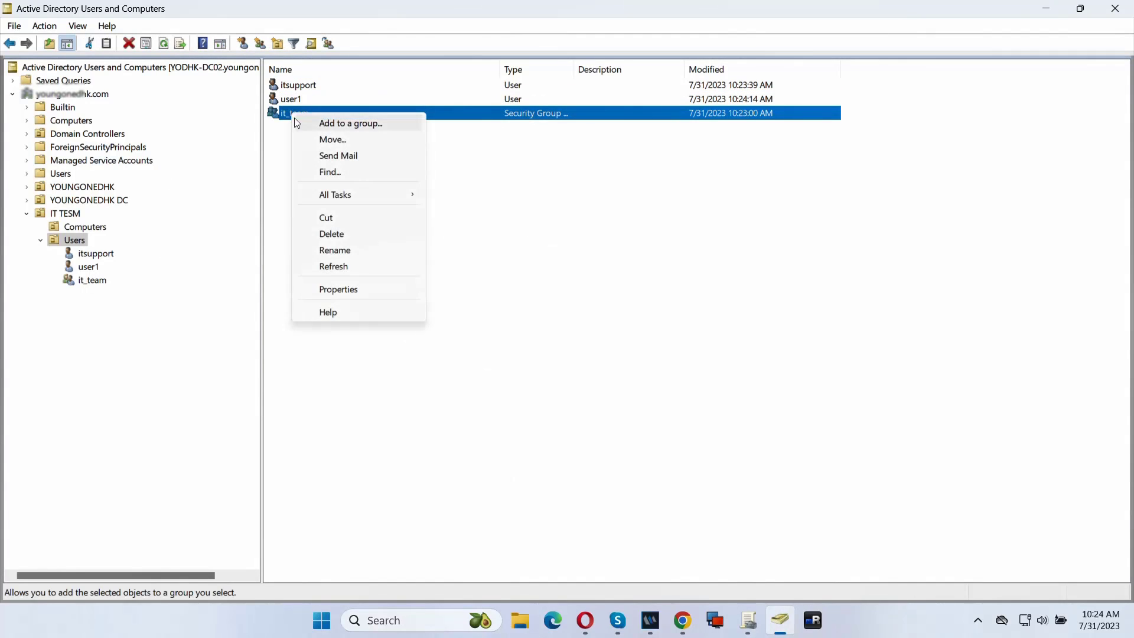
{"action": "left_click", "coordinate": [351, 290]}
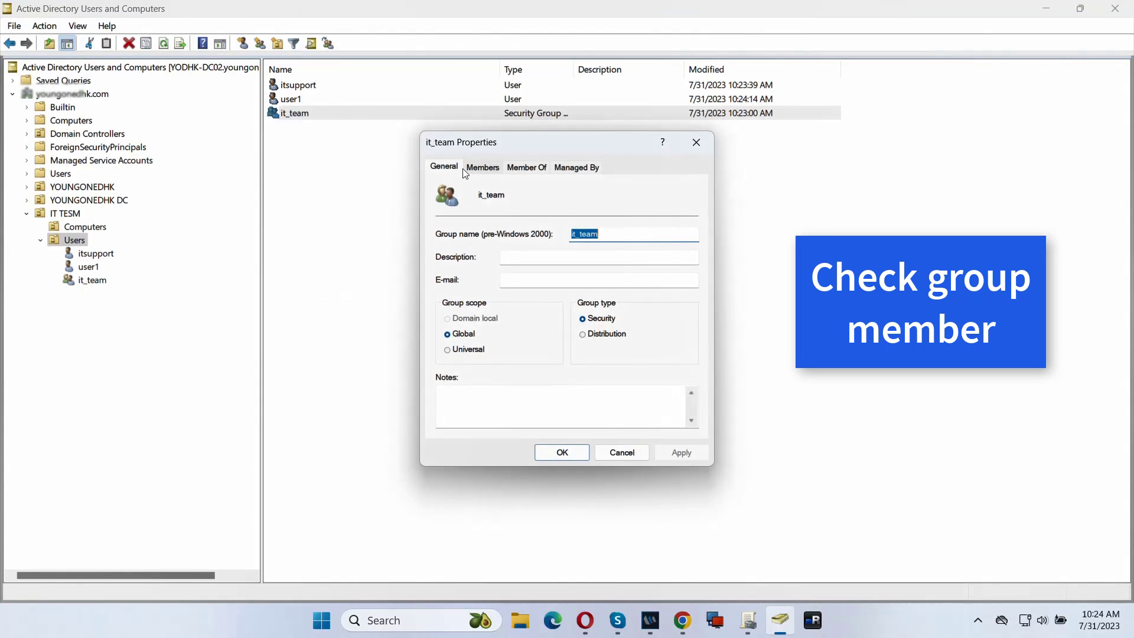
{"action": "left_click", "coordinate": [482, 168]}
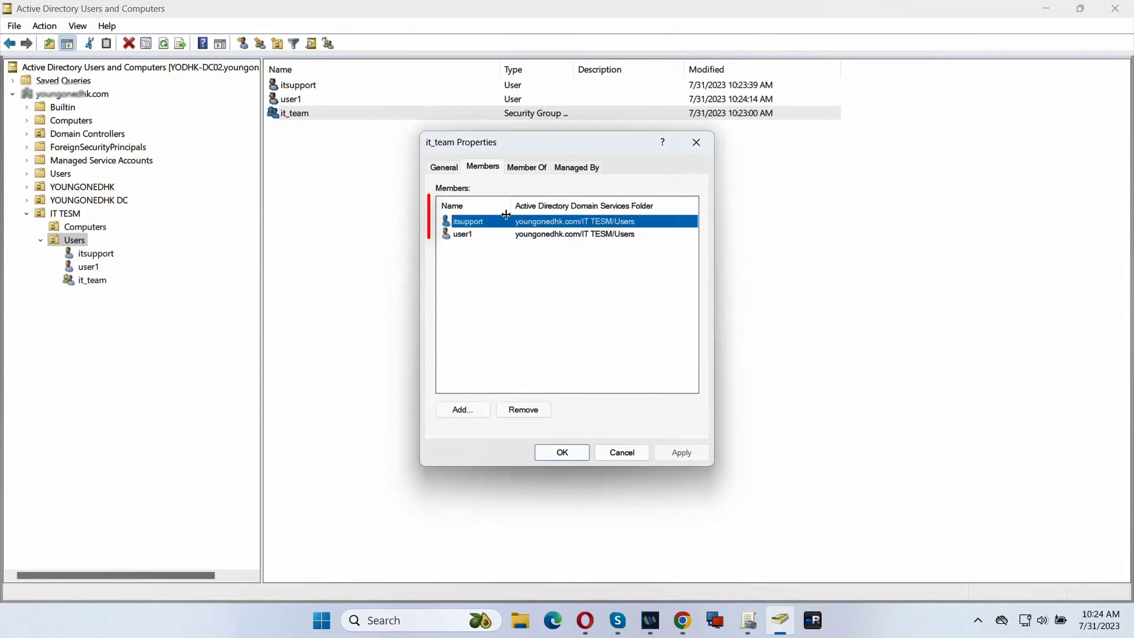
{"action": "left_click", "coordinate": [472, 239]}
{"action": "left_click", "coordinate": [471, 224]}
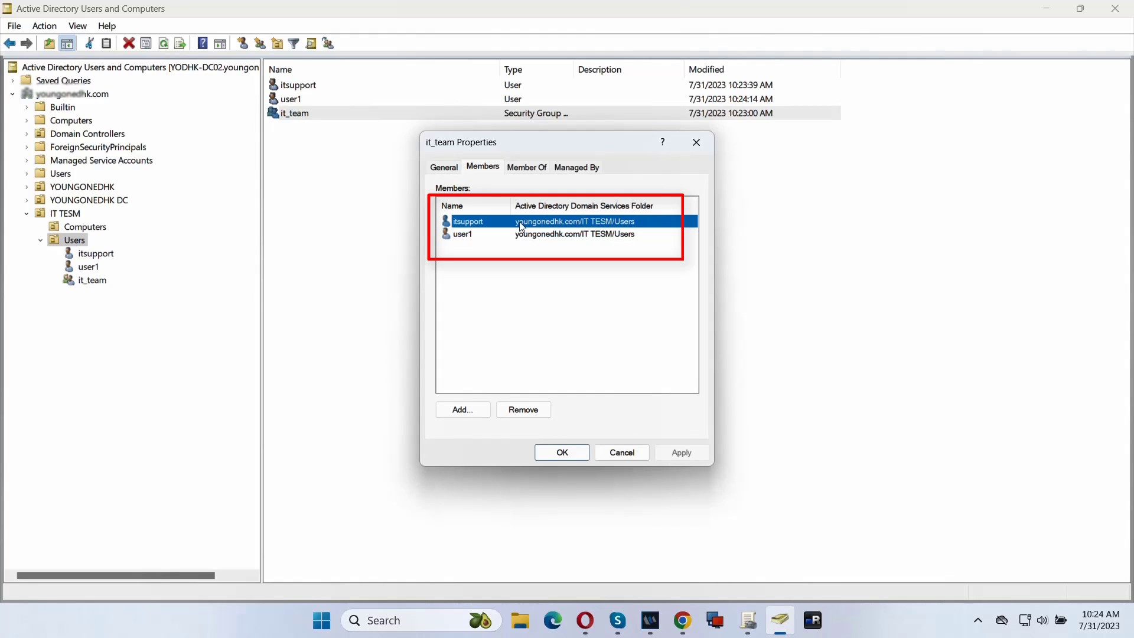